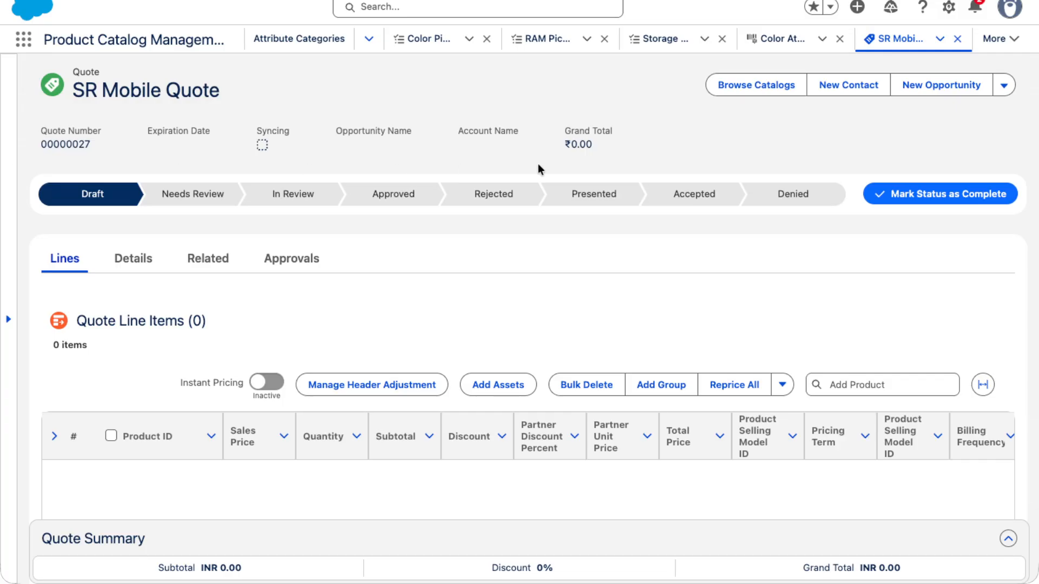
# - Browse the Shree Ram Electronic Store catalog from the quote and examine the Samsung S-26 attribute configuration, leaving without saving
pyautogui.click(1004, 36)
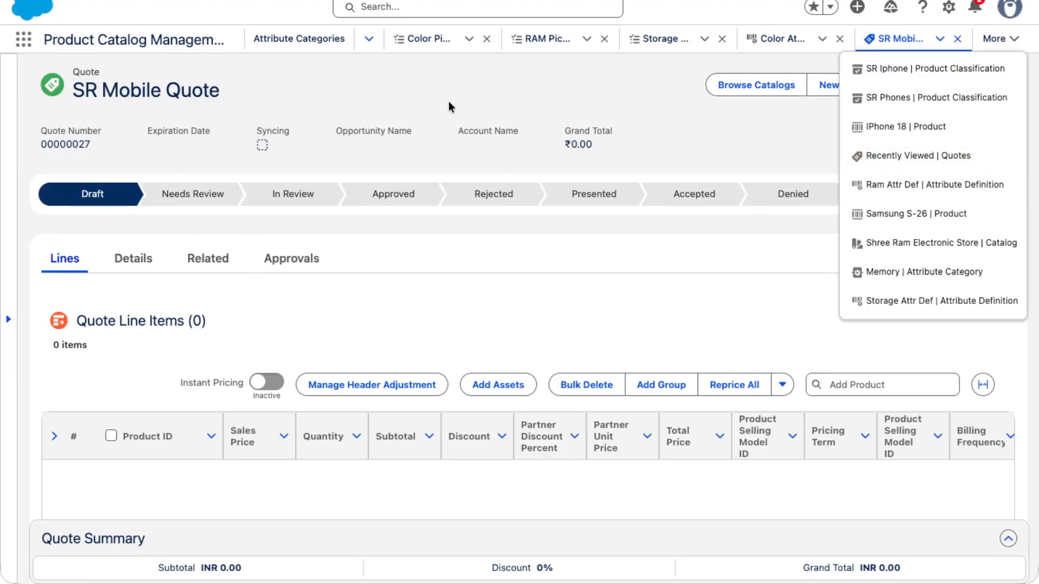
pyautogui.click(747, 87)
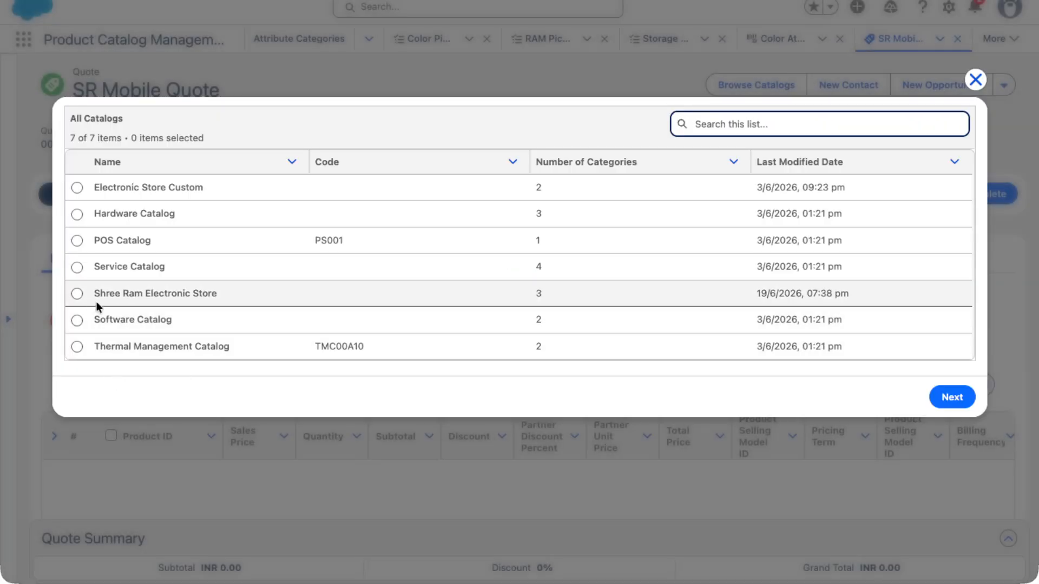
pyautogui.click(77, 295)
pyautogui.click(947, 396)
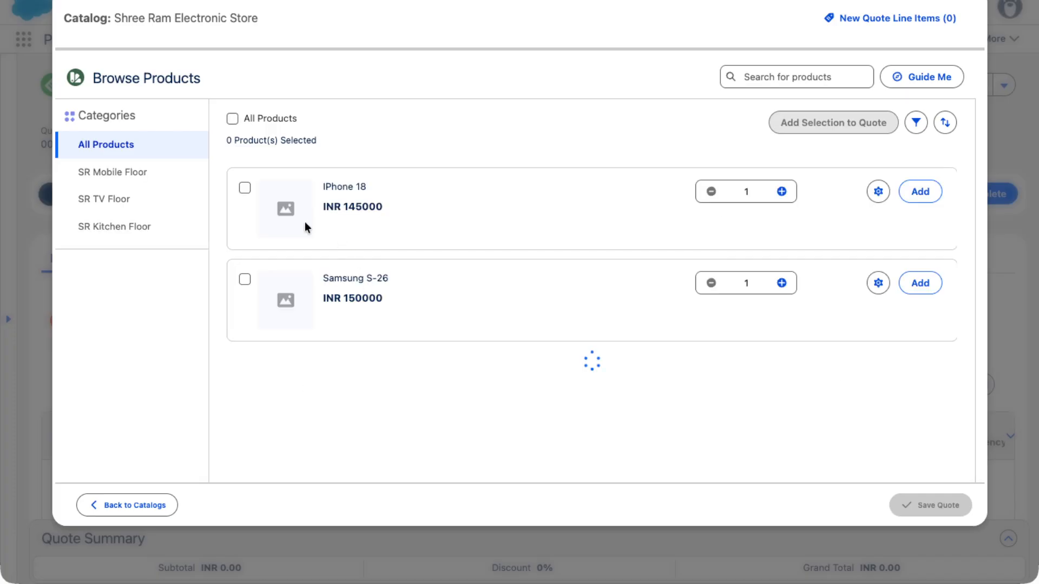
pyautogui.click(878, 283)
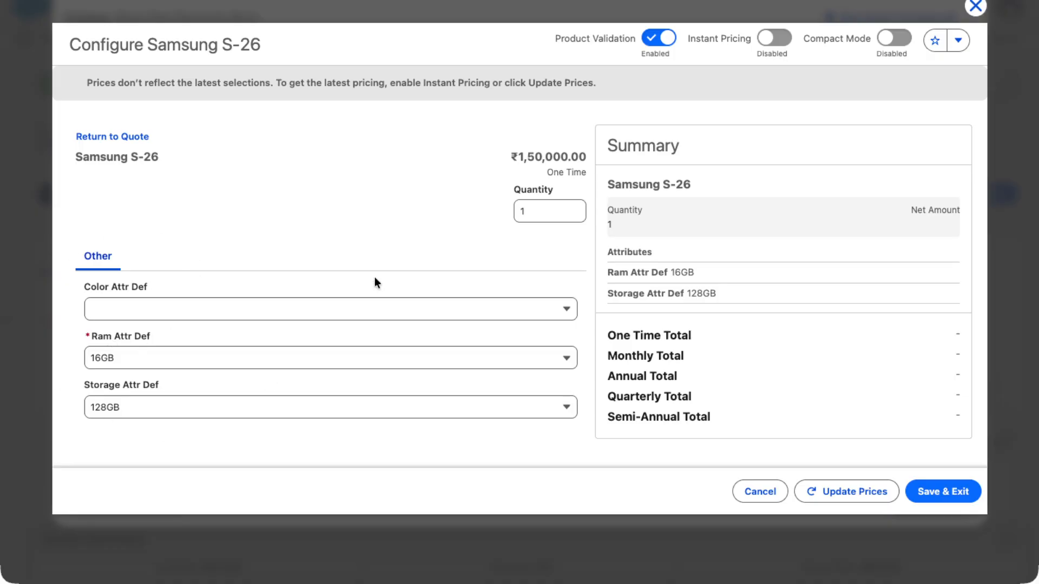
pyautogui.click(975, 7)
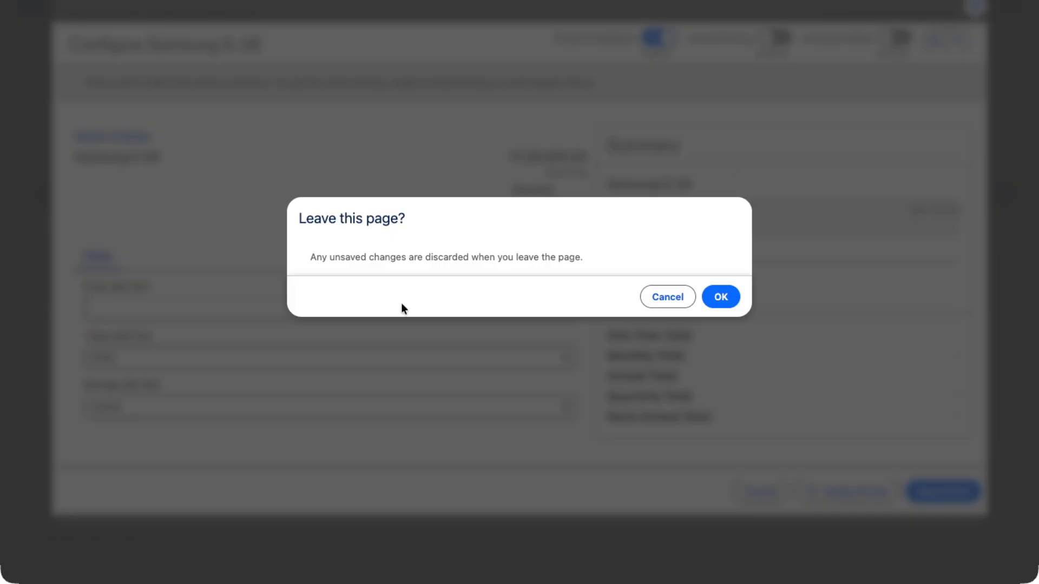
pyautogui.click(723, 301)
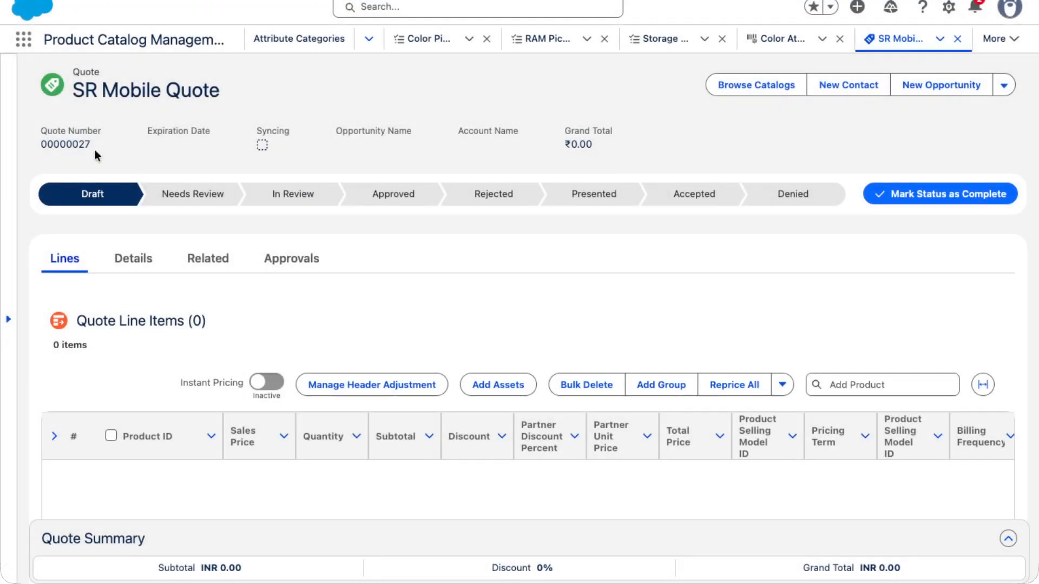
# - Search the available items for Attribute Categories and open that list
pyautogui.click(24, 42)
pyautogui.write('A')
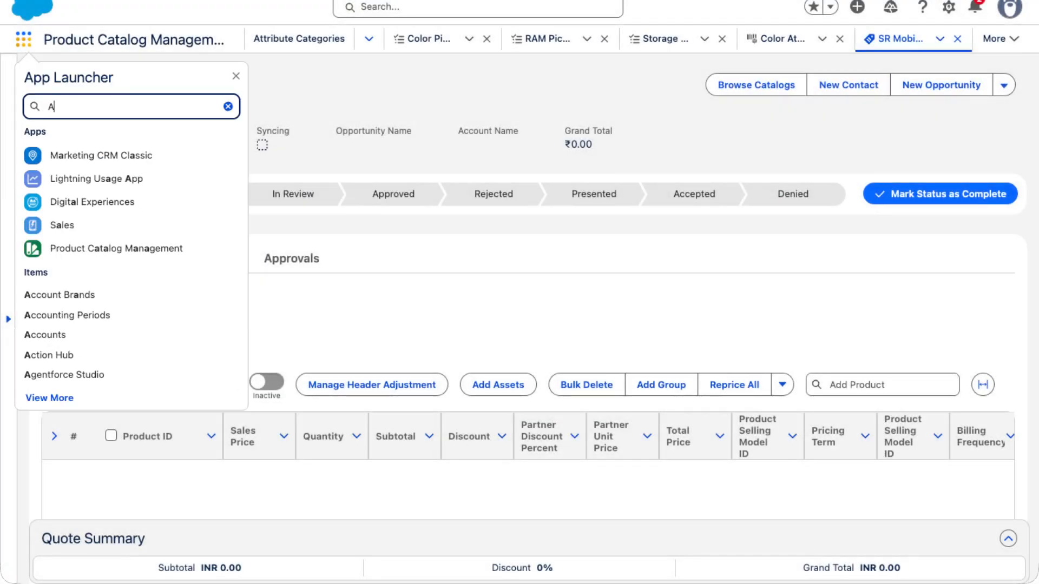
pyautogui.write('ttribute ca')
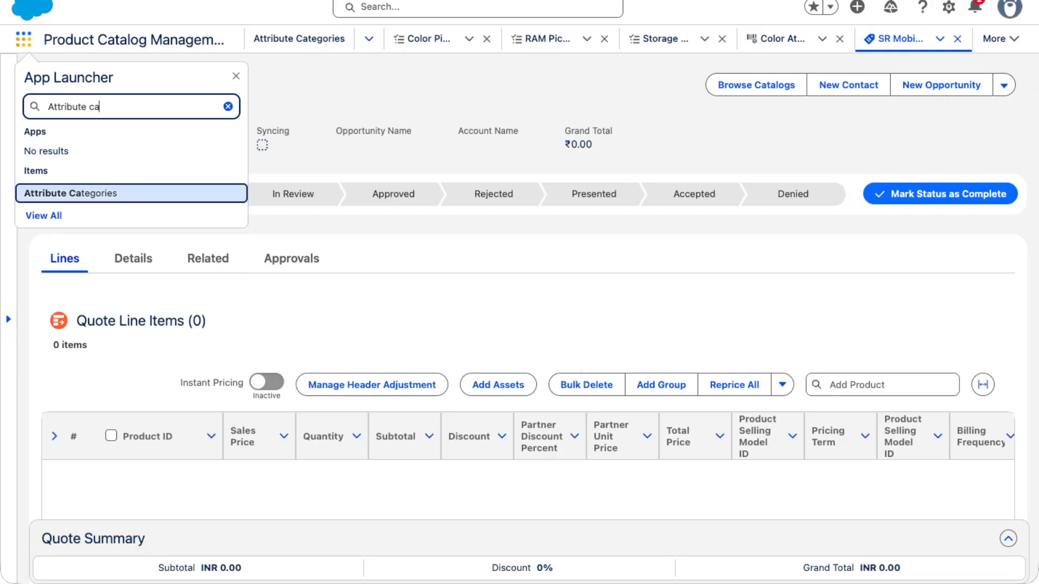
pyautogui.click(83, 195)
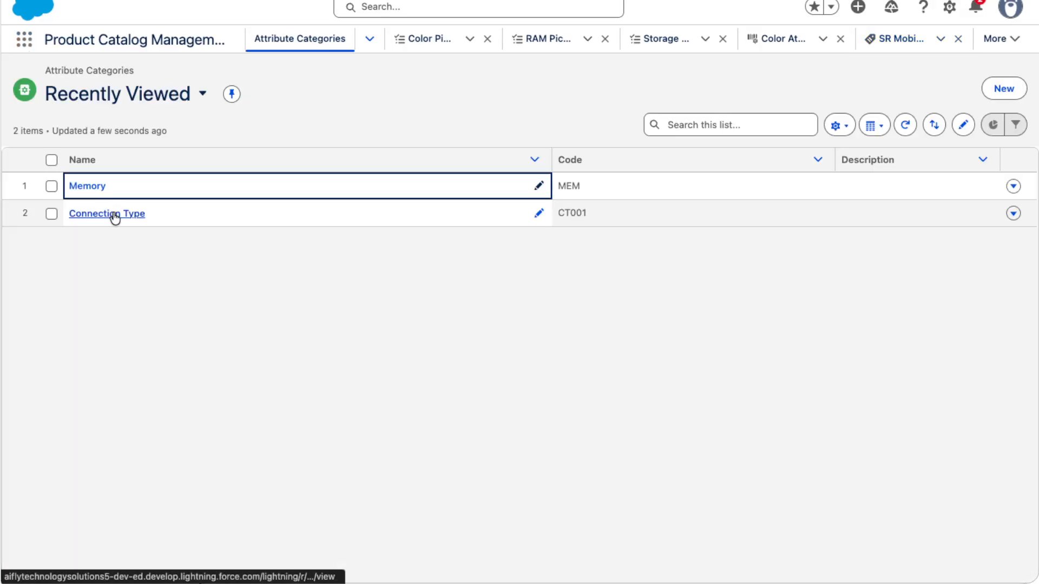
# - Create and save a new attribute category named Ram And Storage with the code RAS
pyautogui.click(1011, 90)
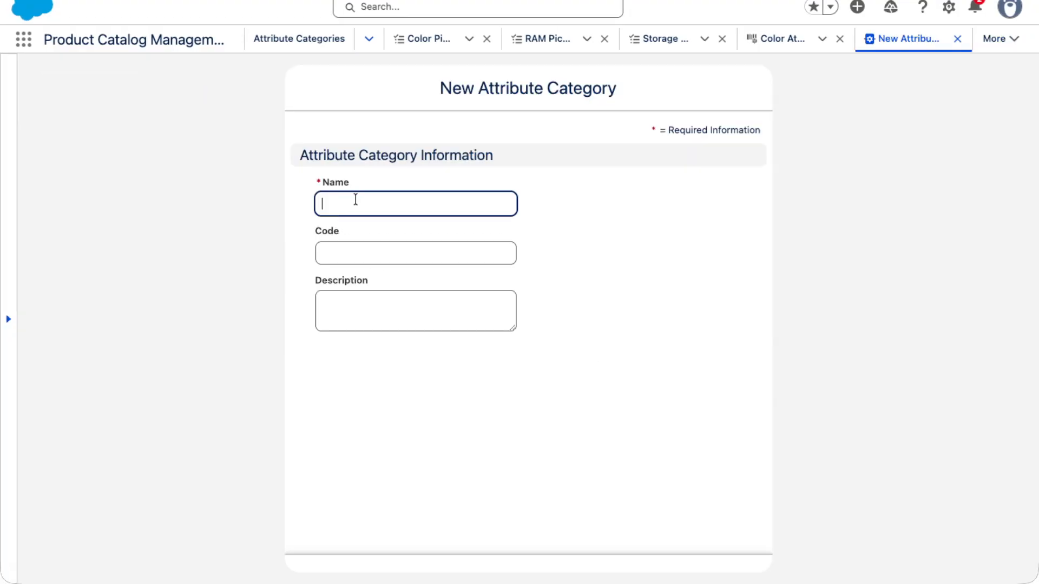
pyautogui.write('R')
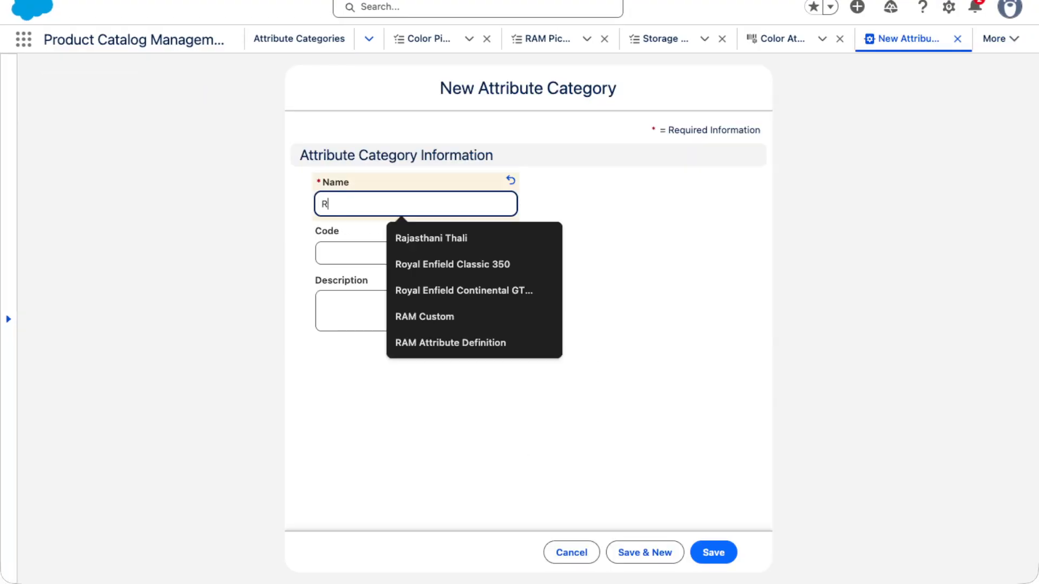
pyautogui.write('am A')
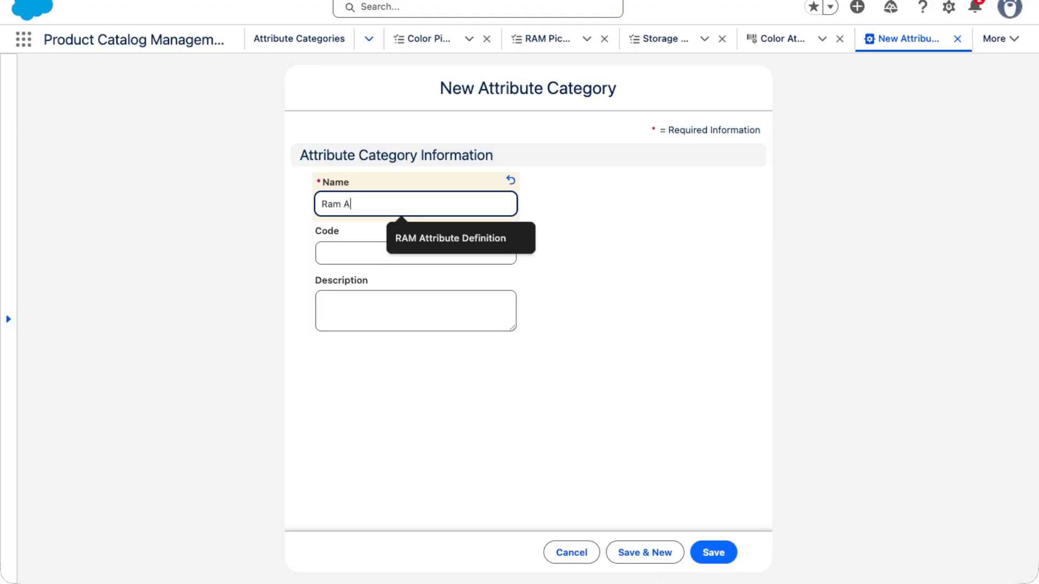
pyautogui.write('nd')
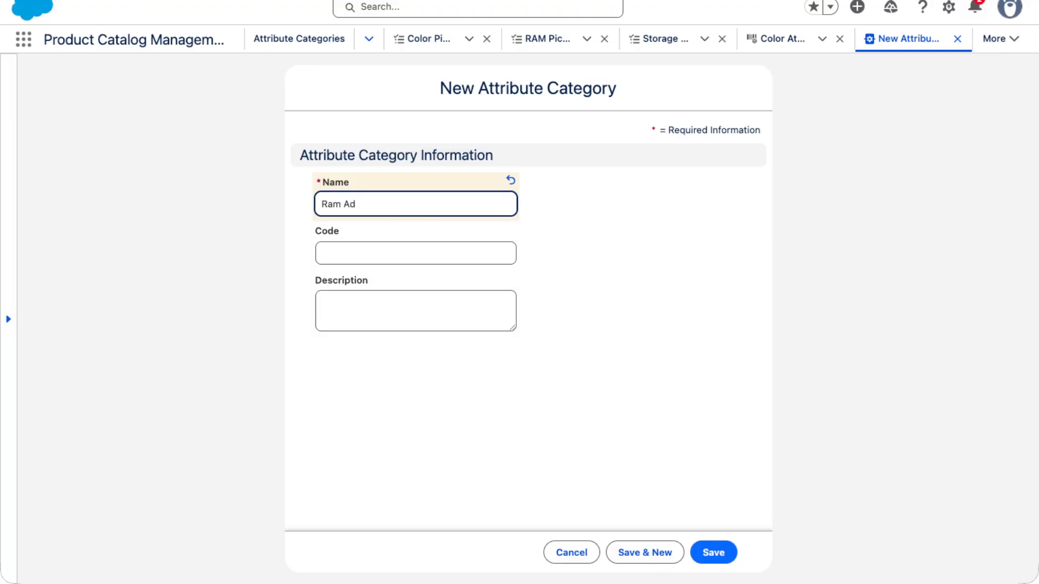
pyautogui.press('BackSpace')
pyautogui.write('nd AS')
pyautogui.press('BackSpace')
pyautogui.press('BackSpace')
pyautogui.write('Storage')
pyautogui.click(433, 262)
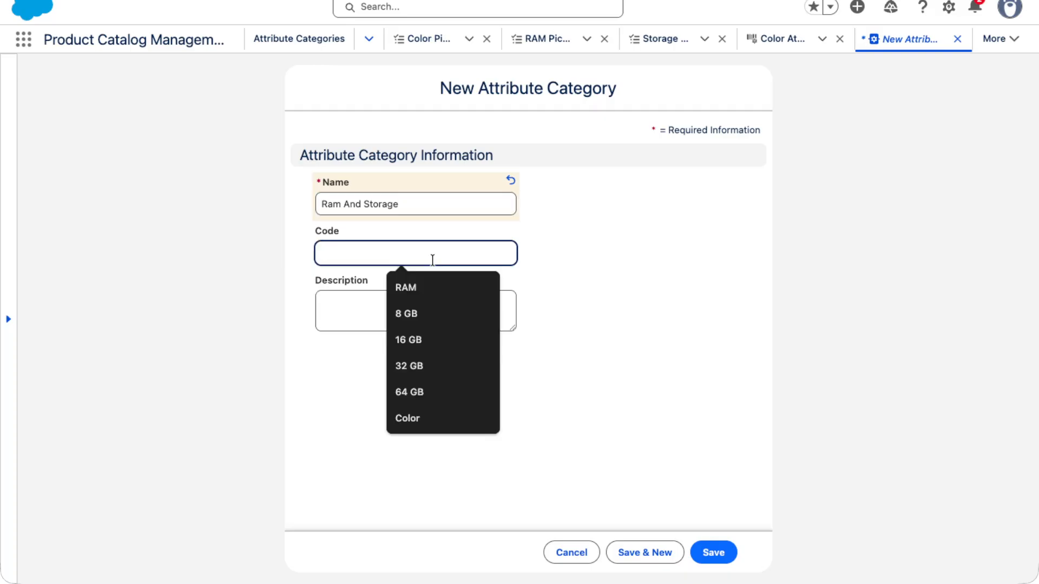
pyautogui.write('RAS')
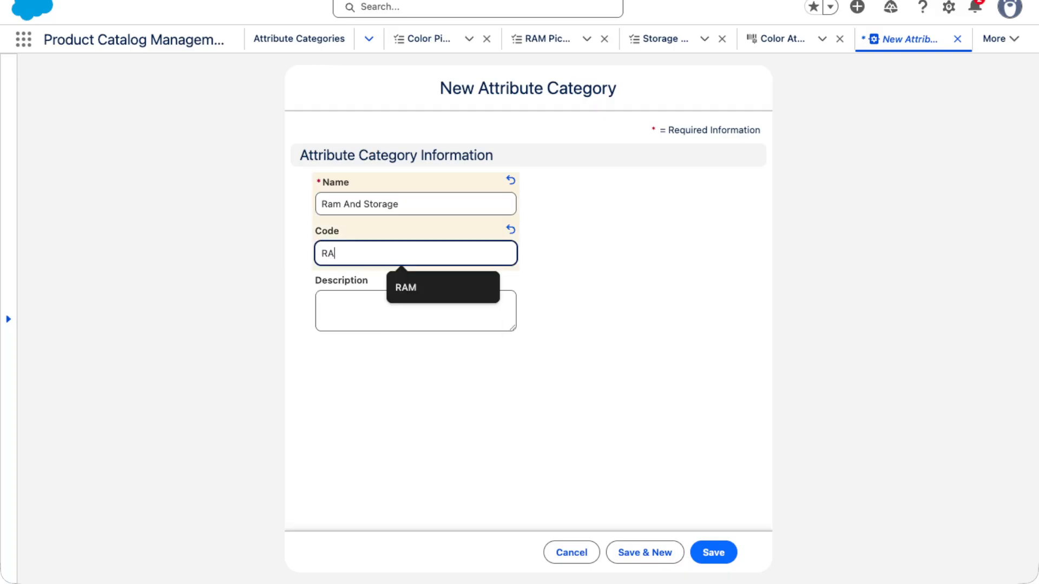
pyautogui.click(736, 555)
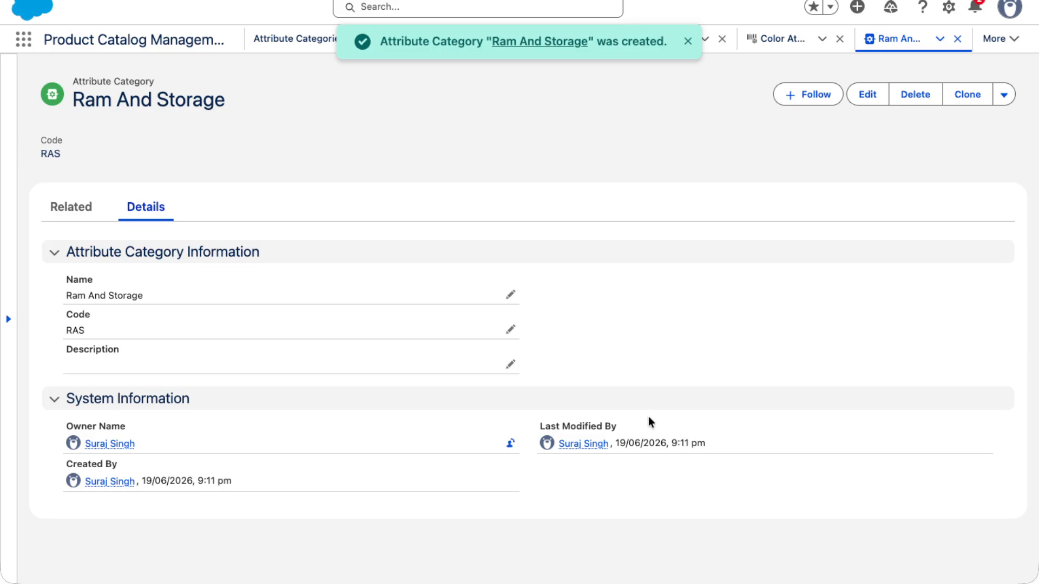
# - Assign the attribute definitions Ram Attr Def and Storage Attr Def to the Ram And Storage category
pyautogui.click(72, 211)
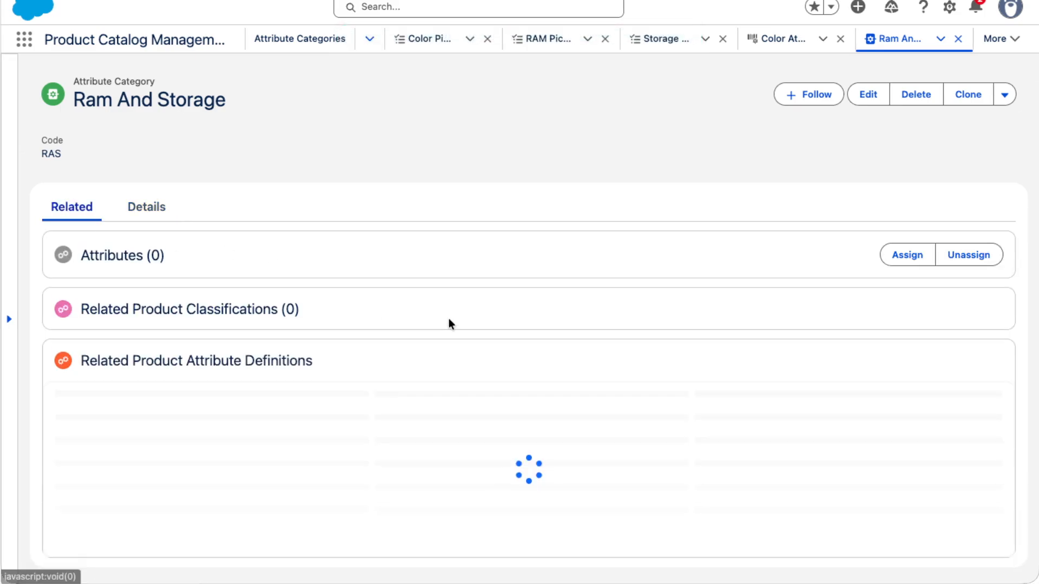
pyautogui.click(907, 255)
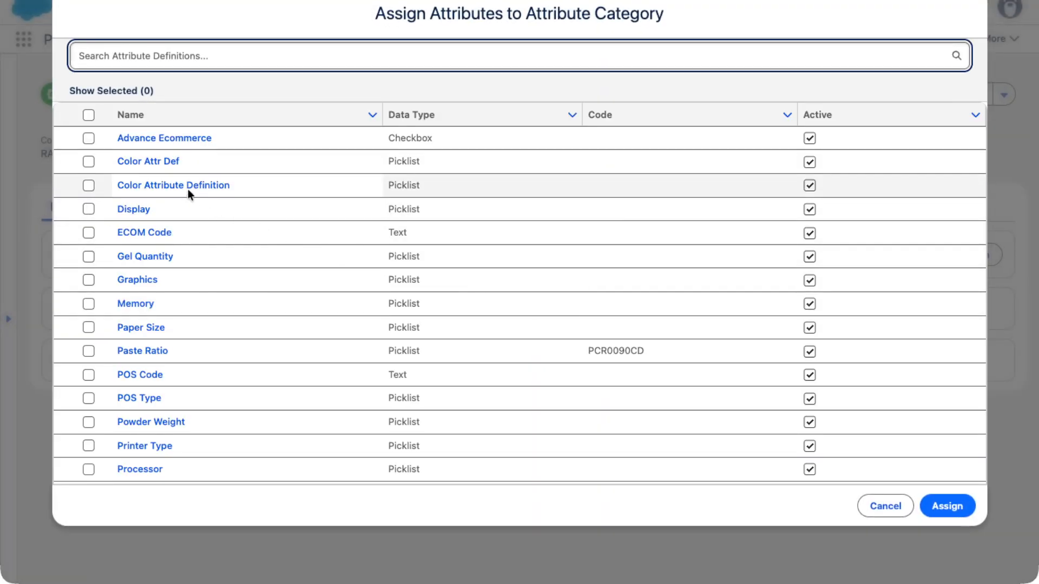
pyautogui.click(88, 162)
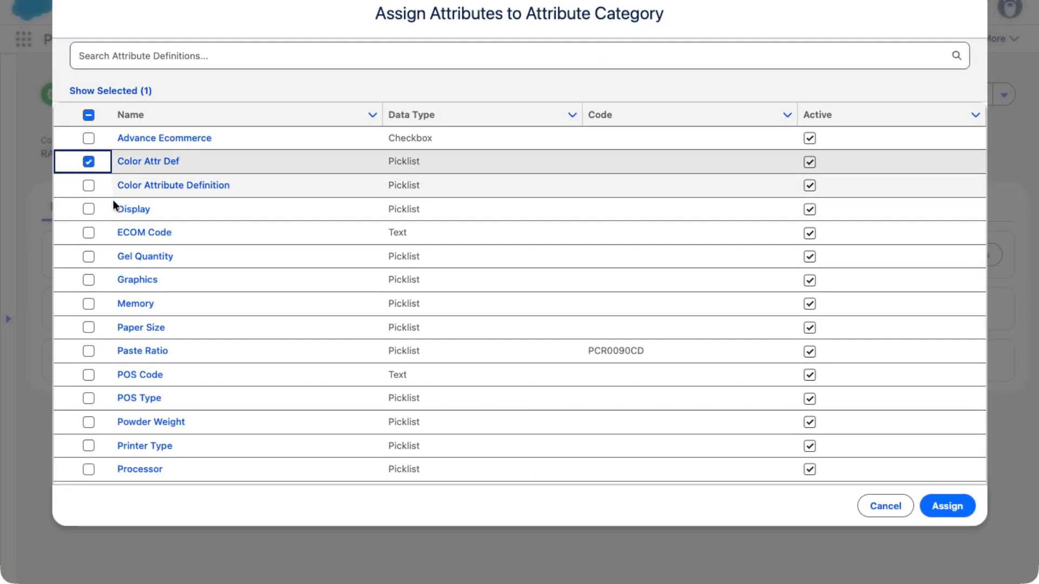
pyautogui.click(88, 161)
pyautogui.scroll(-4, 177, 320)
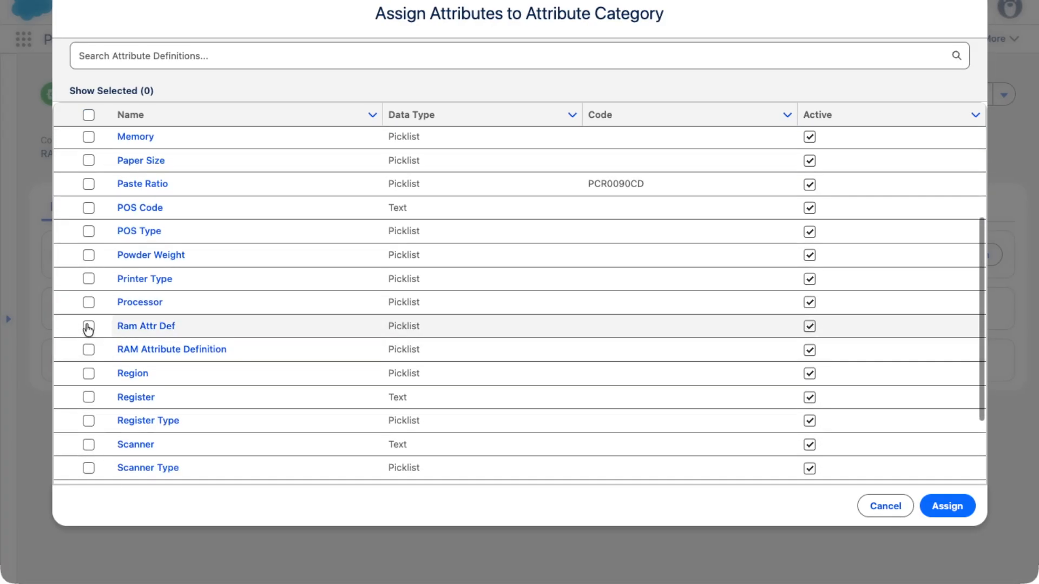
pyautogui.click(89, 328)
pyautogui.scroll(-4, 210, 340)
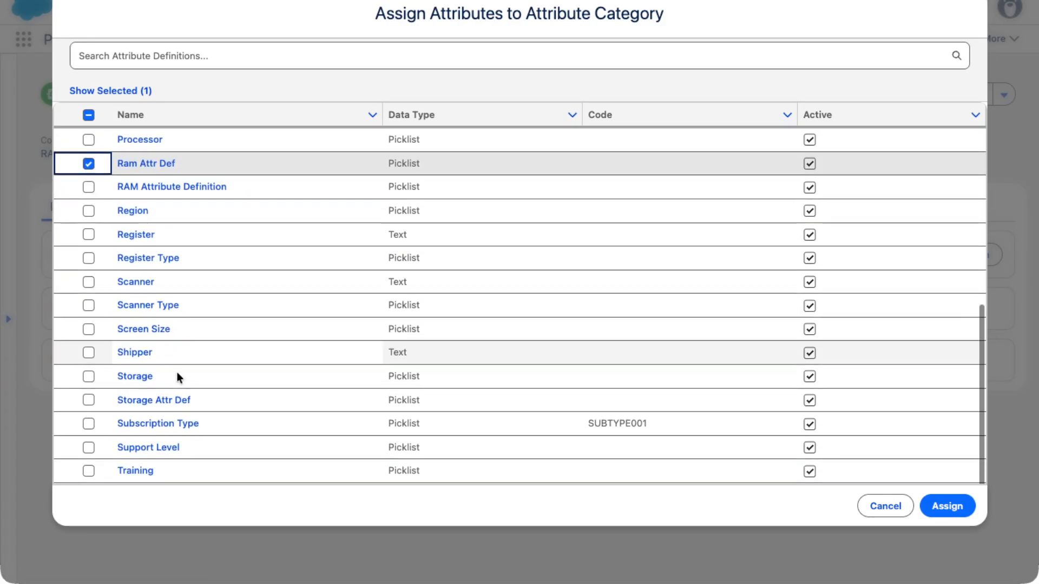
pyautogui.click(88, 406)
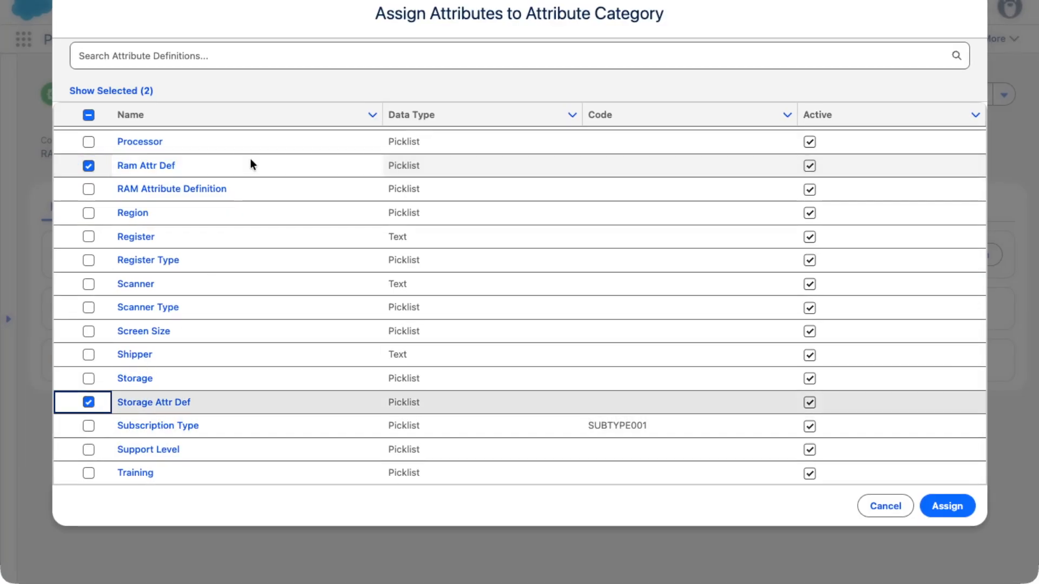
pyautogui.click(954, 513)
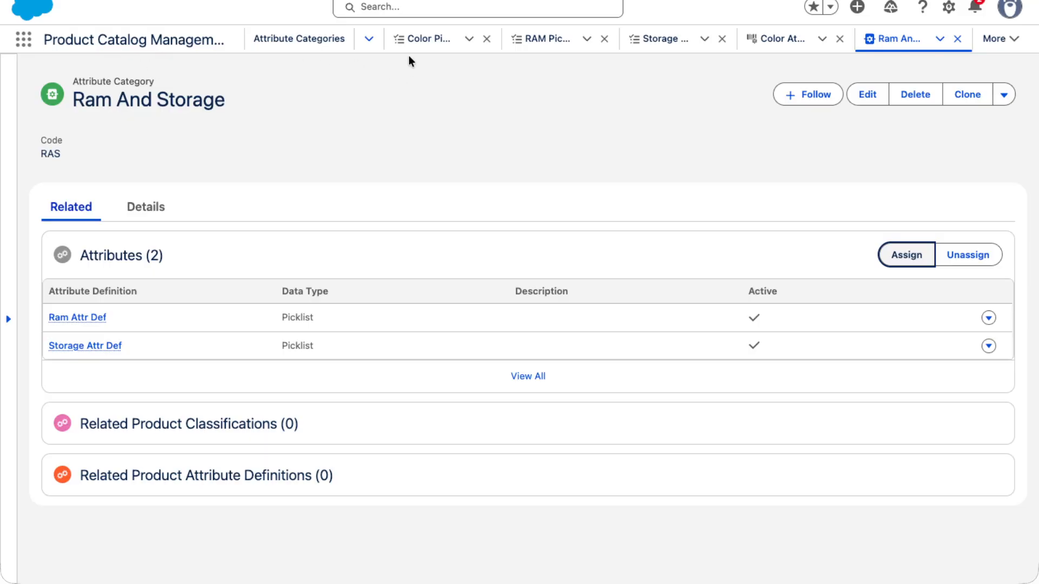
# - Go to the catalog management home page and open the SR Iphone product classification
pyautogui.click(368, 47)
pyautogui.click(323, 83)
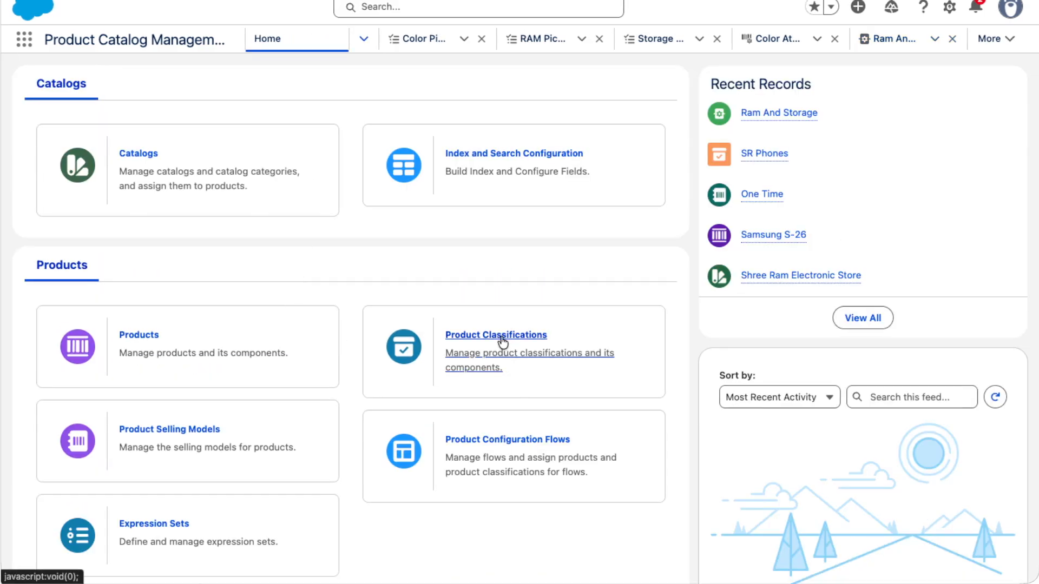
pyautogui.click(501, 340)
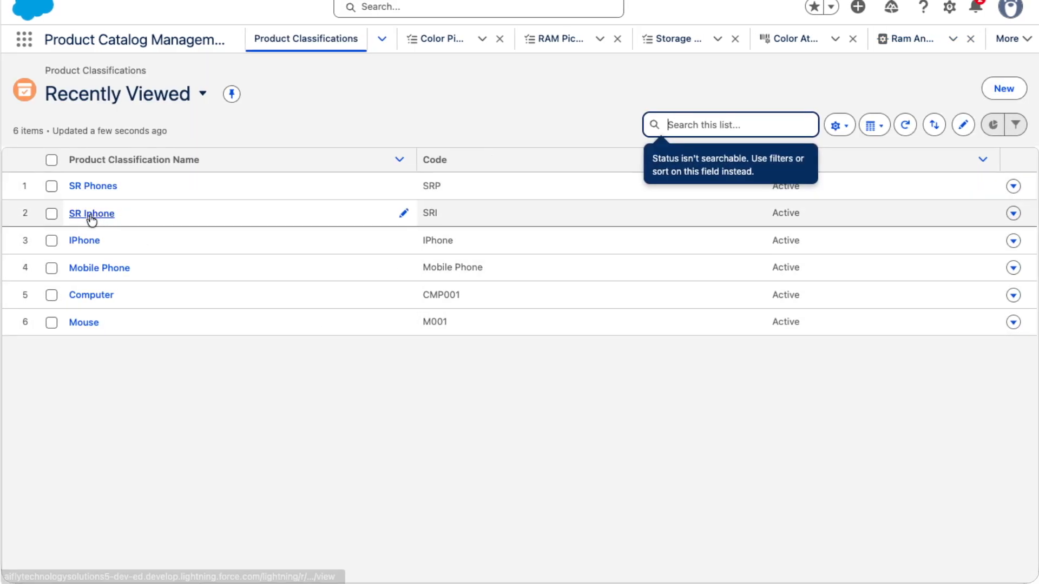
pyautogui.click(93, 216)
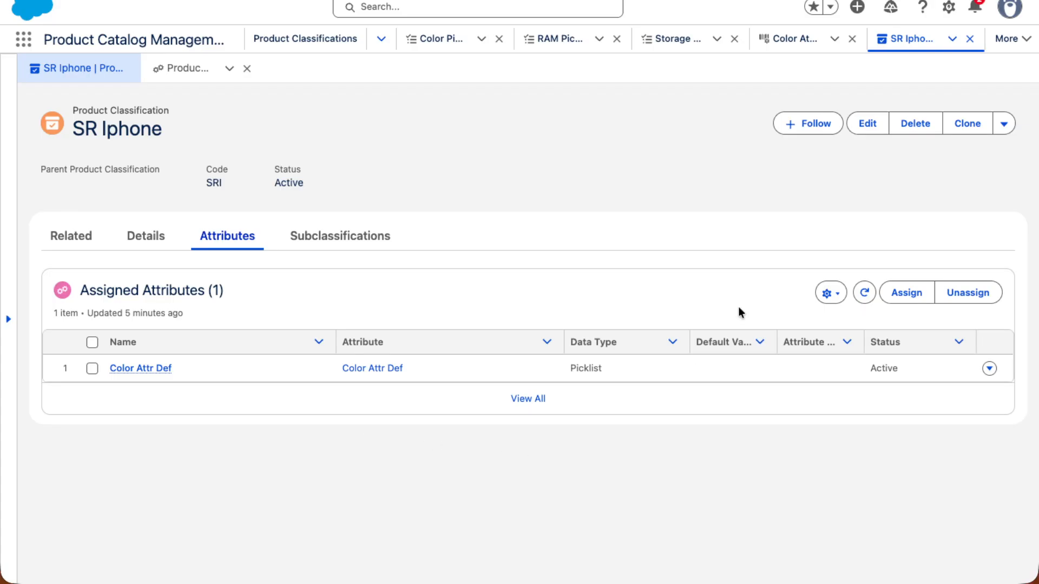
# - Assign attributes by category to the SR Iphone classification, using the Ram And Storage category
pyautogui.click(901, 302)
pyautogui.click(429, 248)
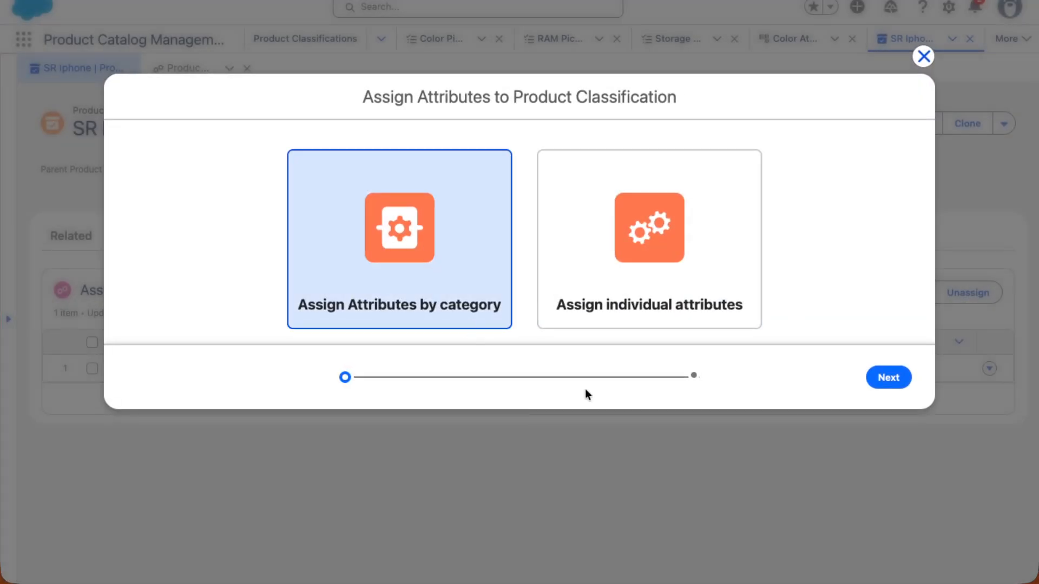
pyautogui.click(888, 377)
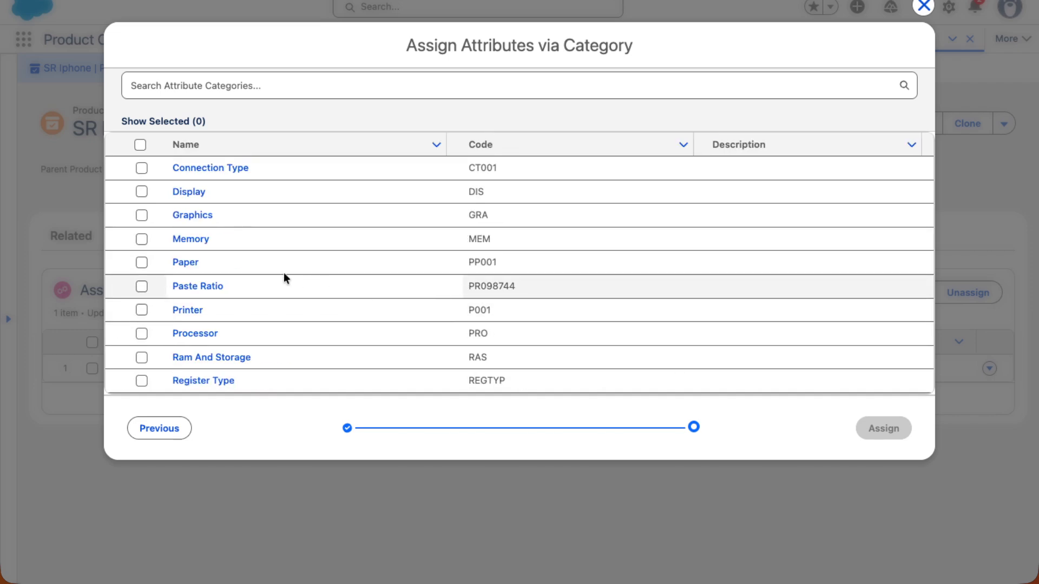
pyautogui.scroll(-3, 255, 267)
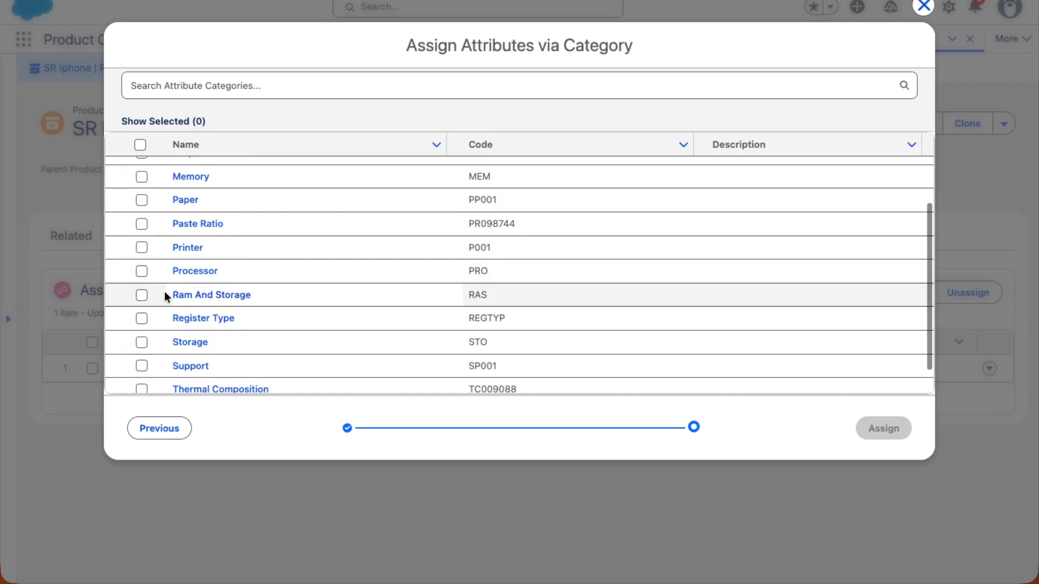
pyautogui.click(142, 295)
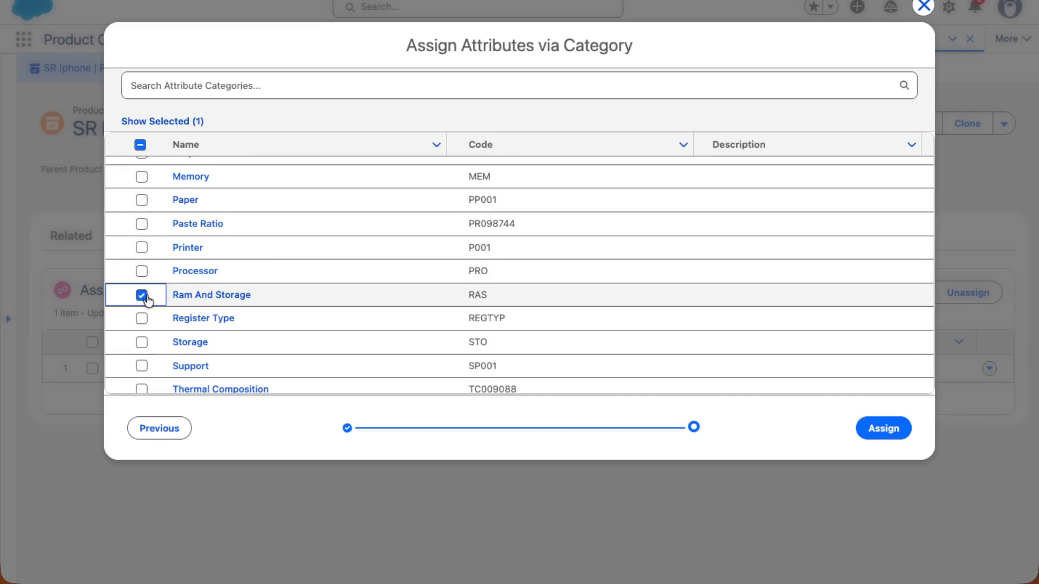
pyautogui.click(879, 431)
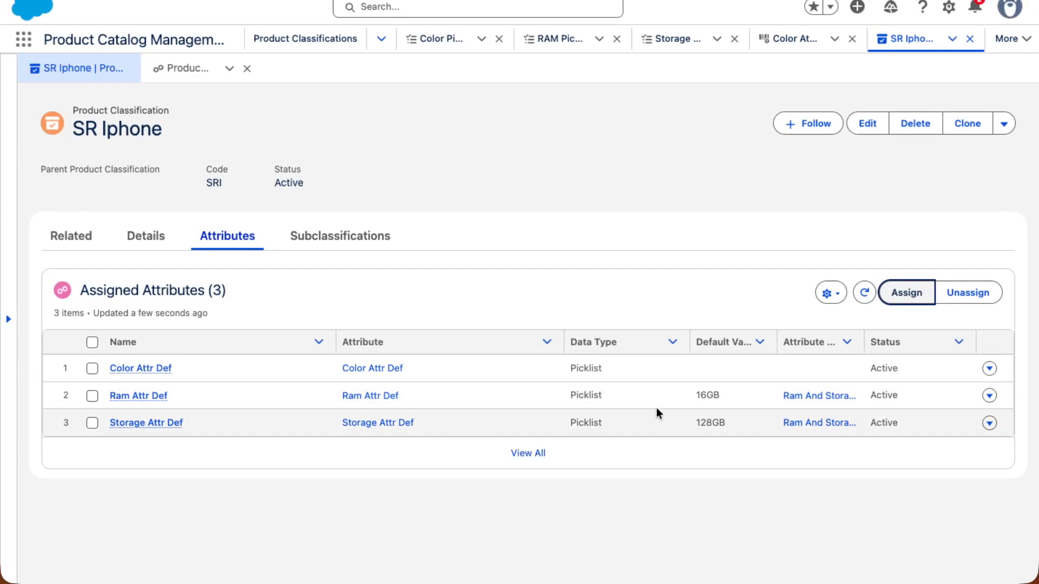
# - Try to exclude the 16GB picklist value from Ram Attr Def on the SR Iphone classification
pyautogui.click(989, 396)
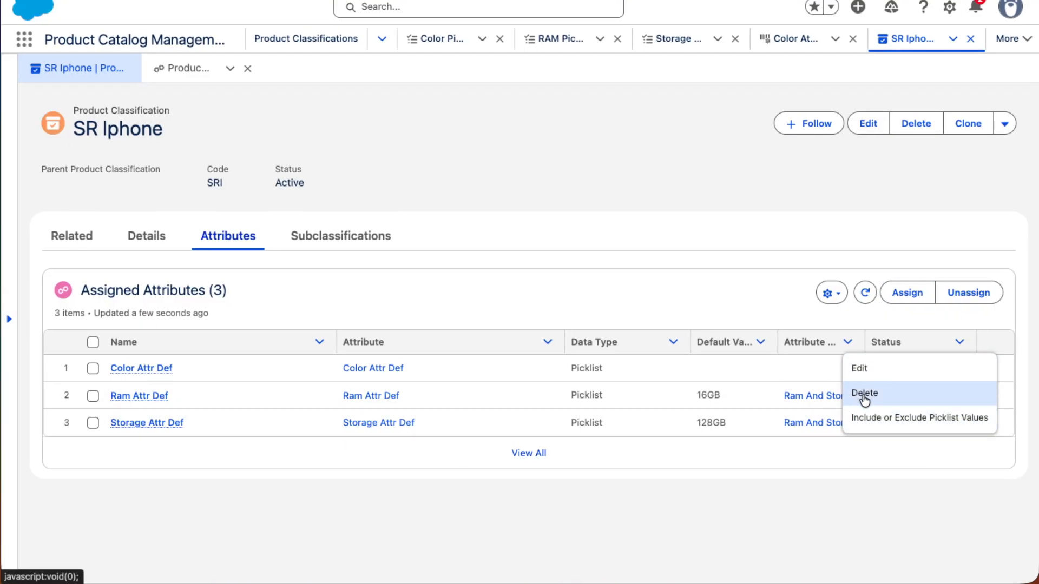
pyautogui.click(874, 417)
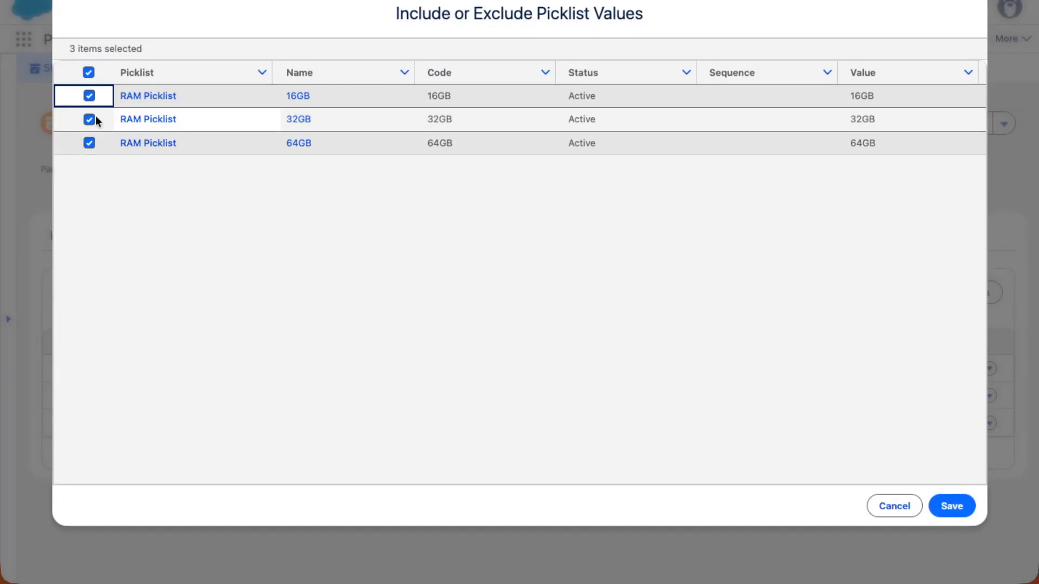
pyautogui.click(89, 96)
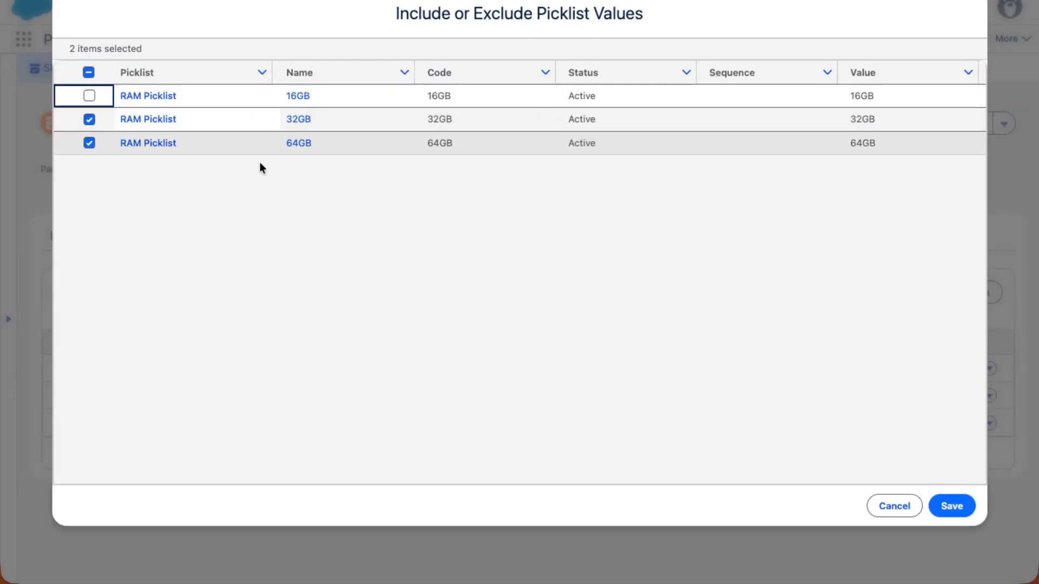
pyautogui.click(950, 504)
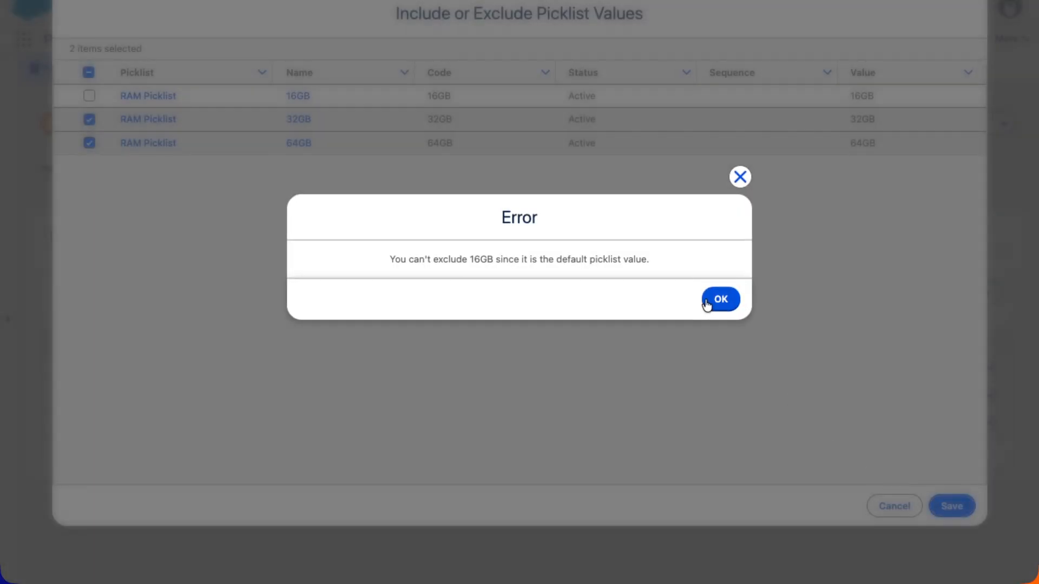
# - Discard the pending picklist exclusion and set the default value of the Ram Attr Def attribute definition to 32GB
pyautogui.click(736, 178)
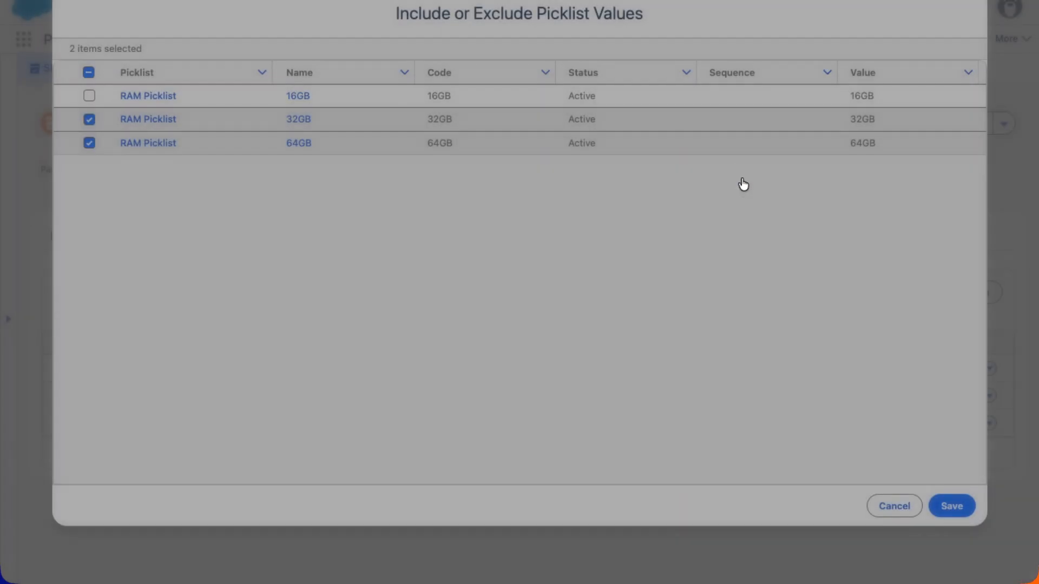
pyautogui.click(892, 507)
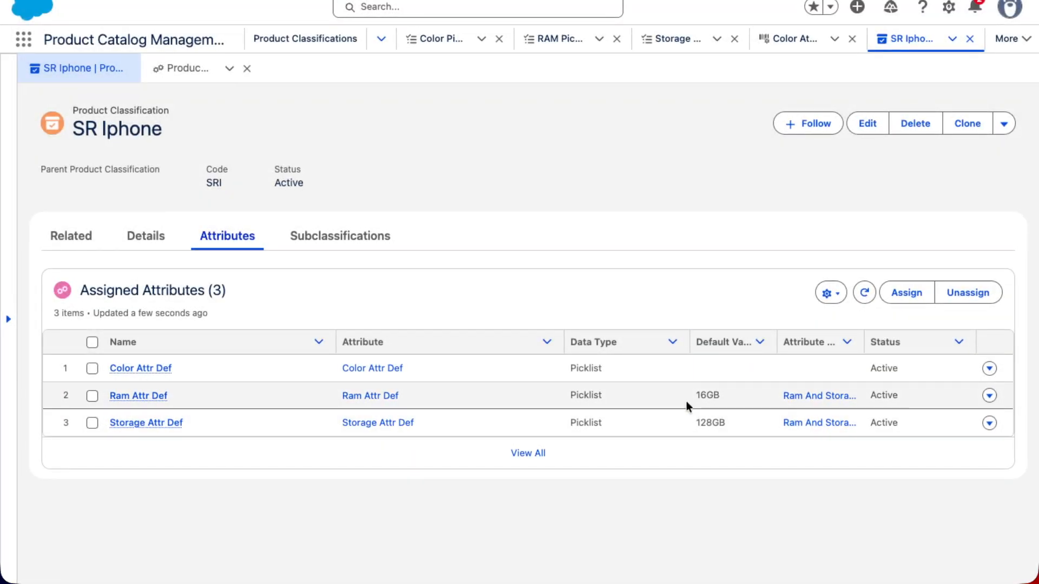
pyautogui.rightClick(373, 402)
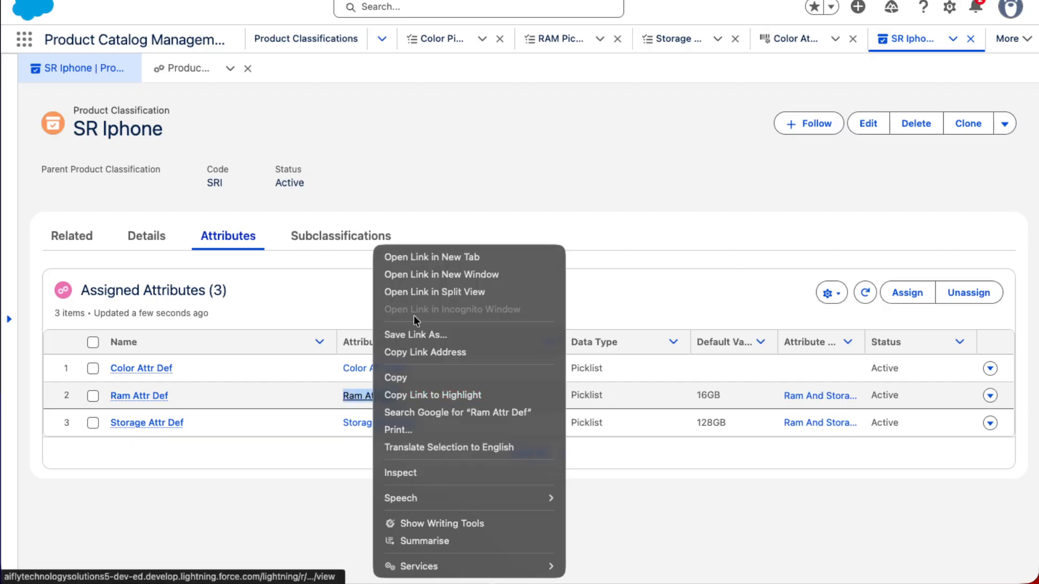
pyautogui.click(411, 256)
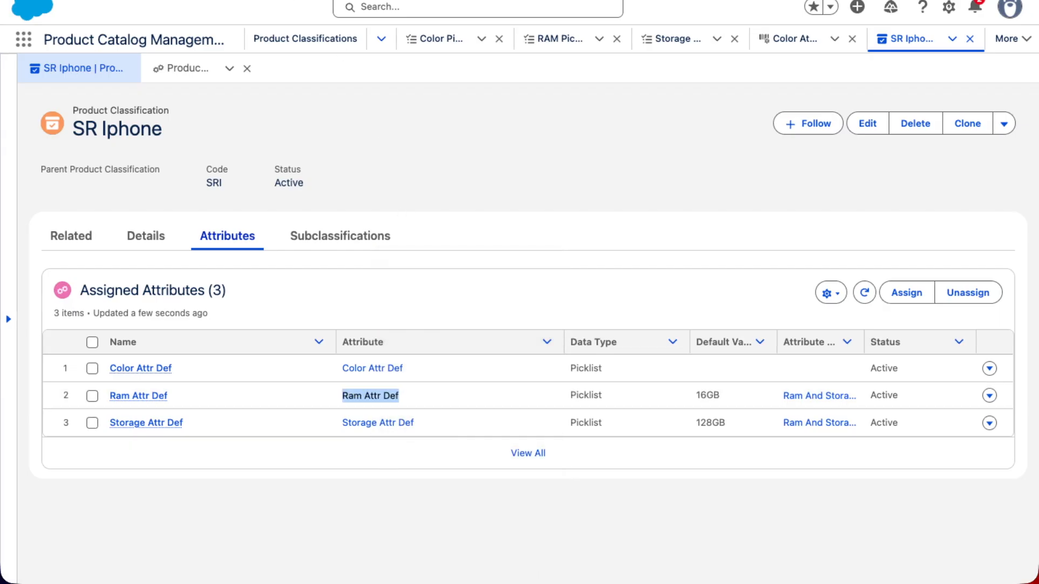
pyautogui.click(335, 1)
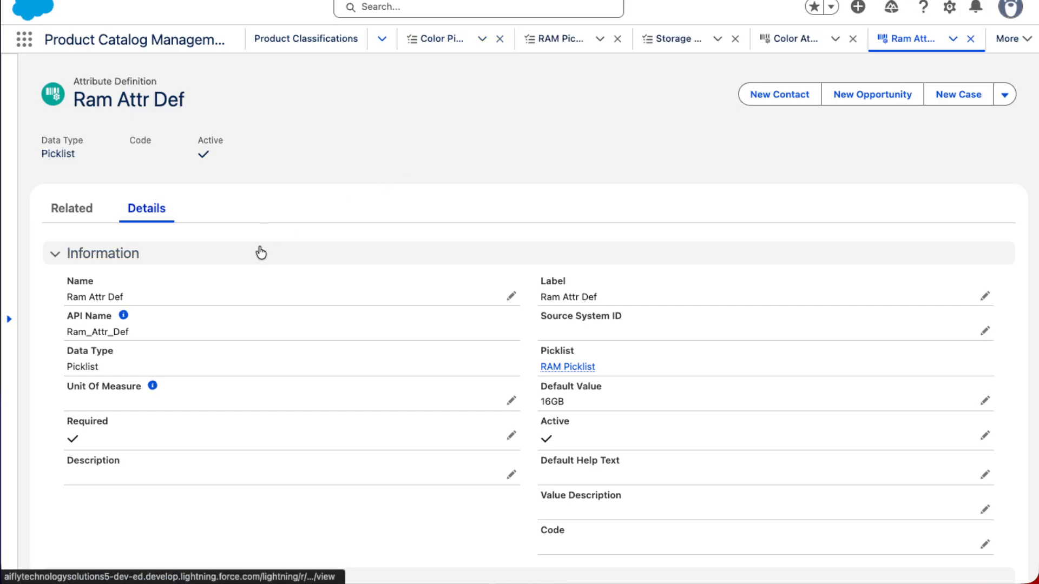
pyautogui.click(981, 401)
pyautogui.click(567, 419)
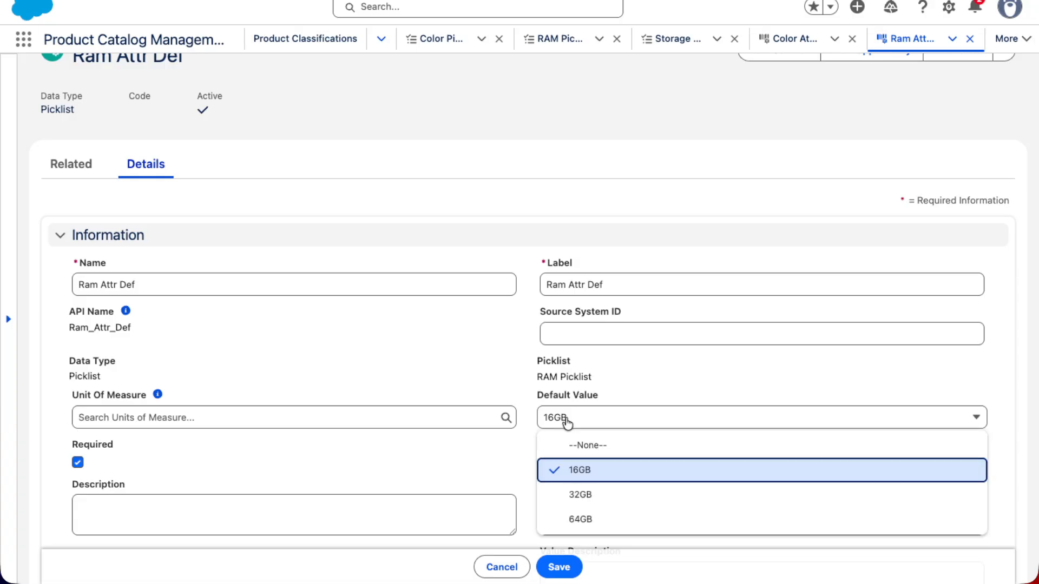
pyautogui.click(580, 496)
pyautogui.click(559, 567)
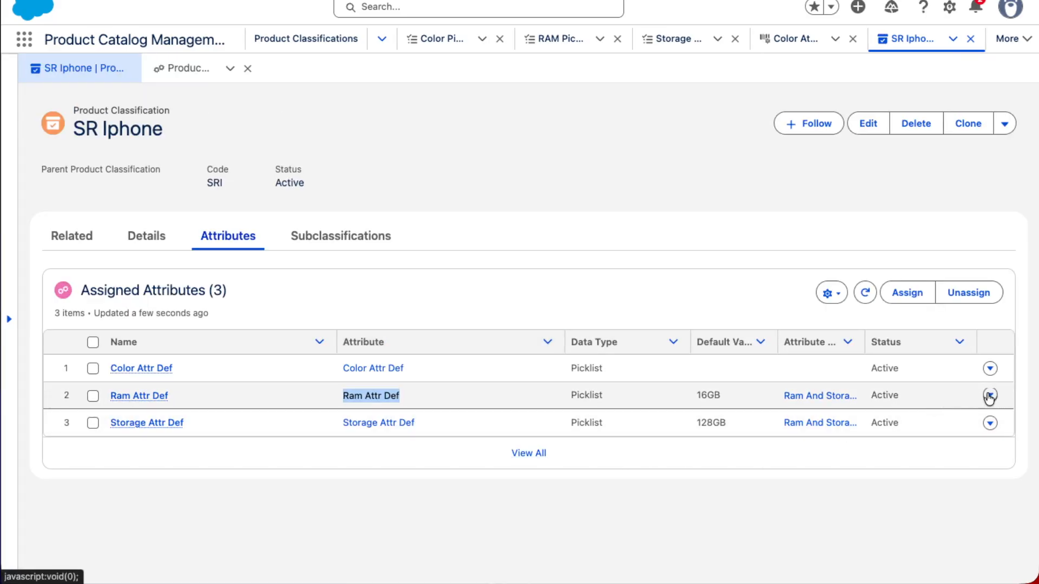
# - Try again to exclude the 16GB picklist value from Ram Attr Def on the SR Iphone classification
pyautogui.click(990, 397)
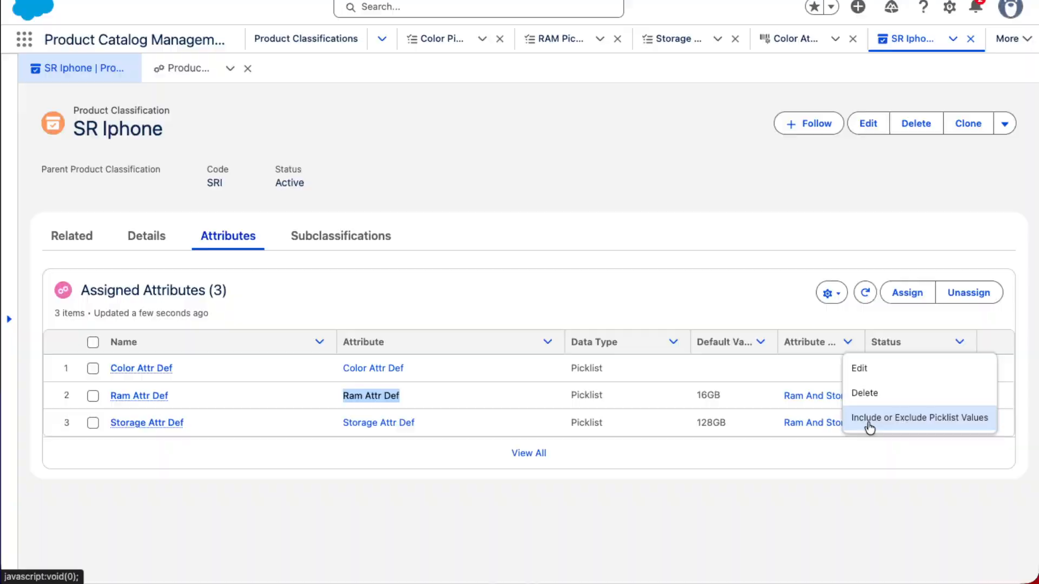
pyautogui.click(870, 428)
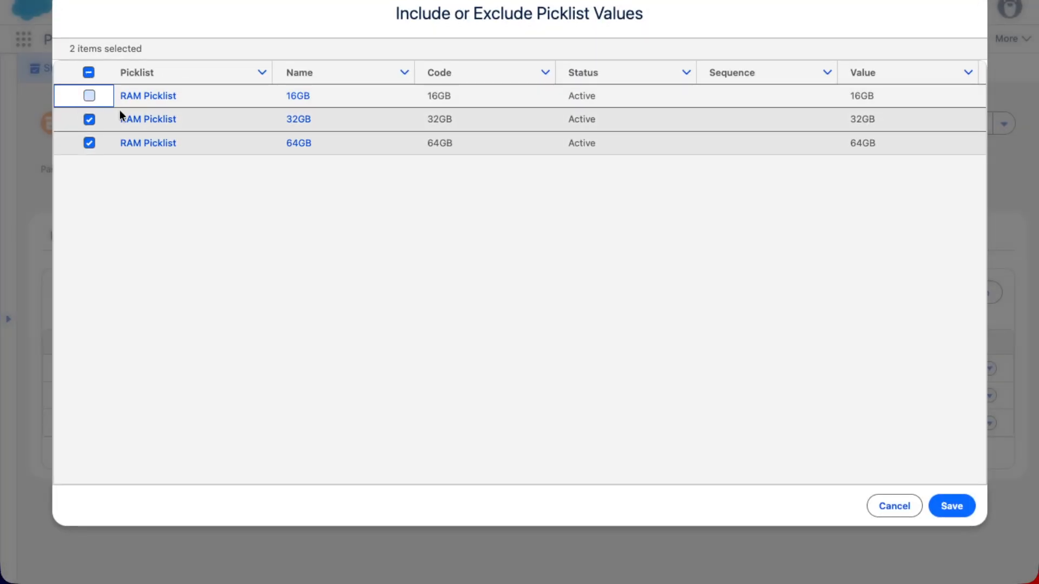
pyautogui.click(960, 517)
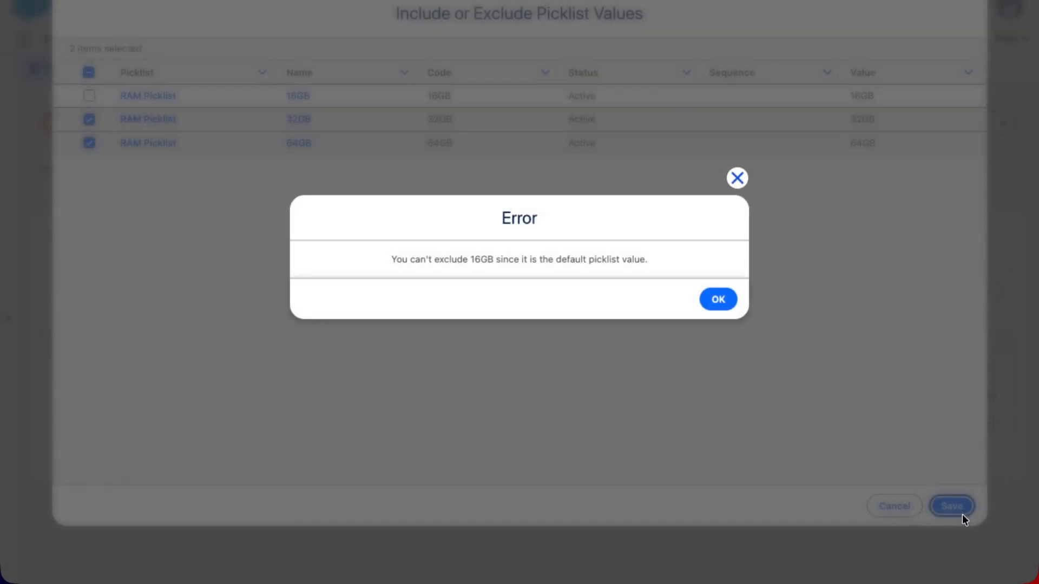
pyautogui.click(710, 299)
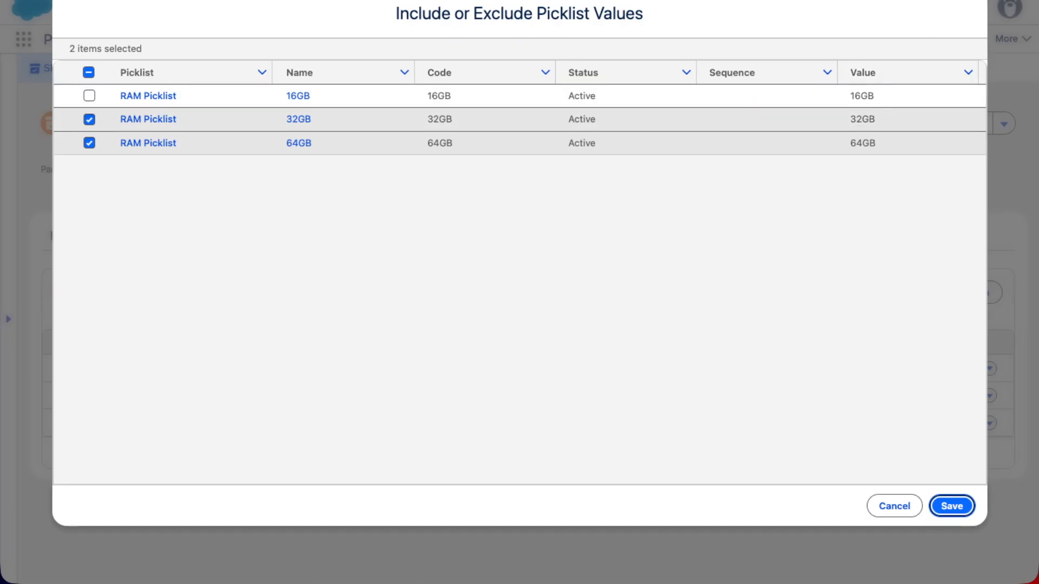
pyautogui.click(977, 1)
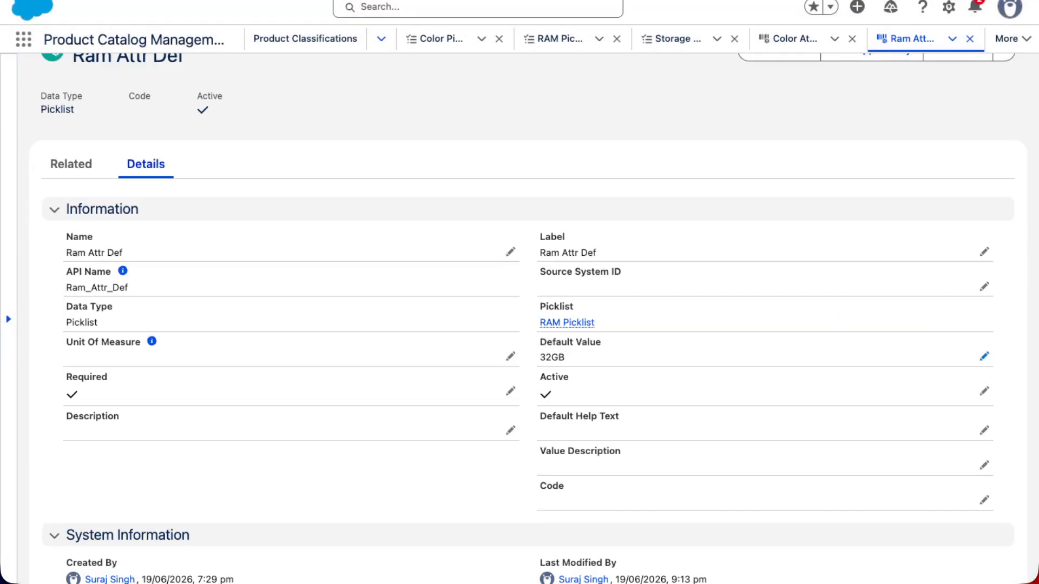
# - Reload the Ram Attr Def and SR Iphone records and retry excluding 16GB from the classification's Ram Attr Def picklist values
pyautogui.press('super+r')
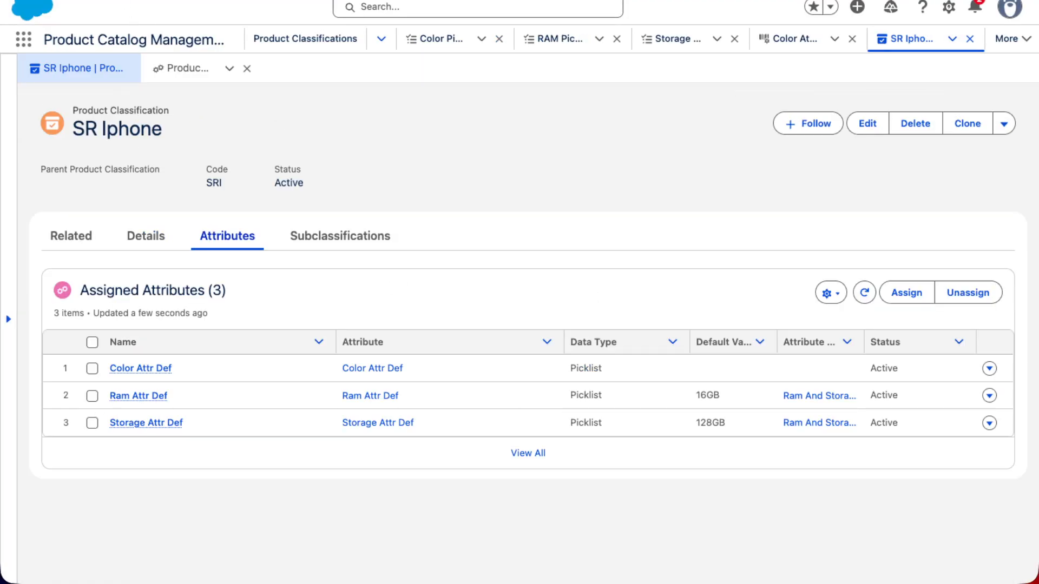
pyautogui.press('super+r')
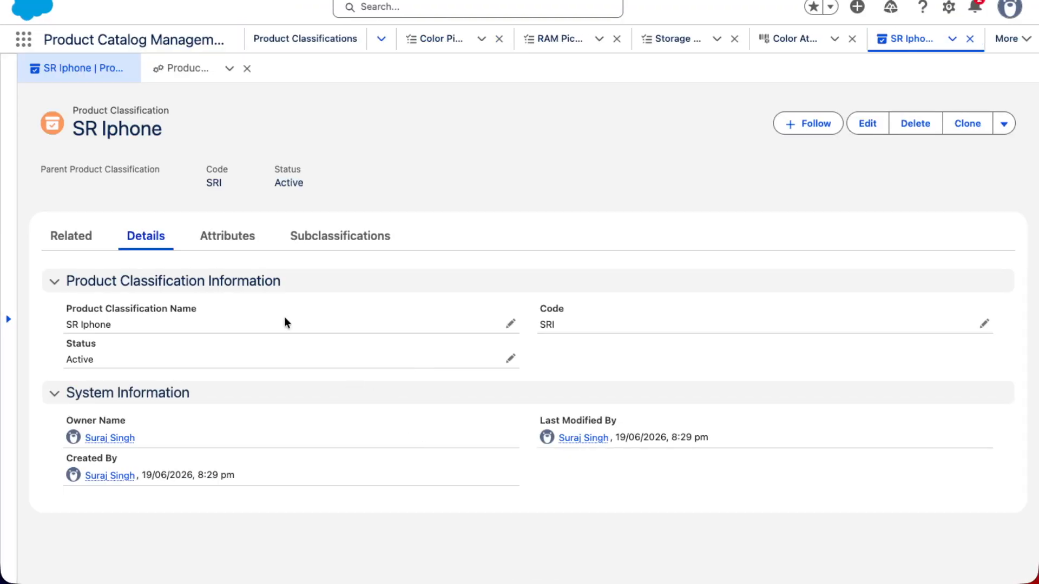
pyautogui.click(227, 236)
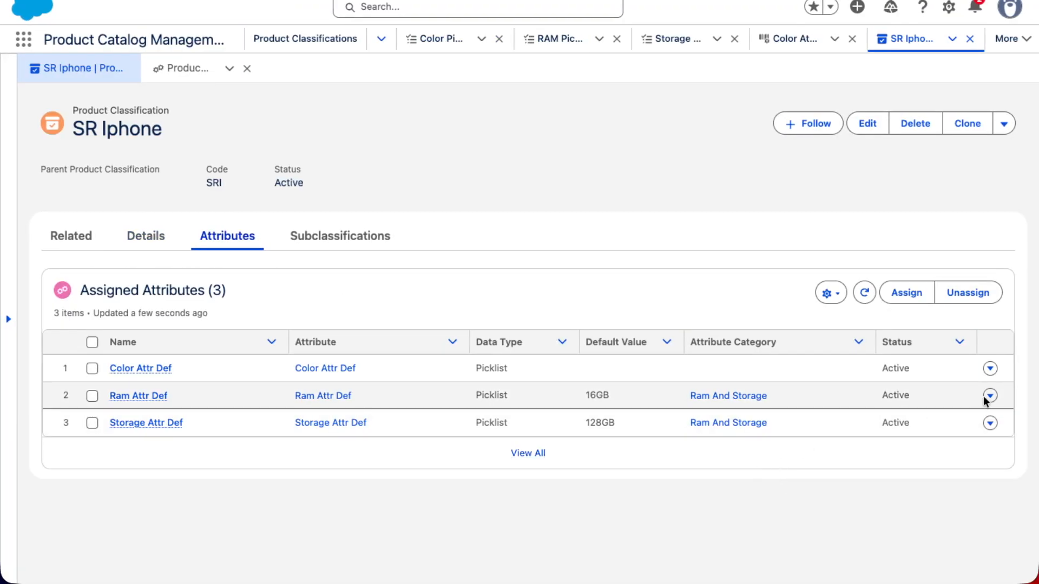
pyautogui.click(985, 398)
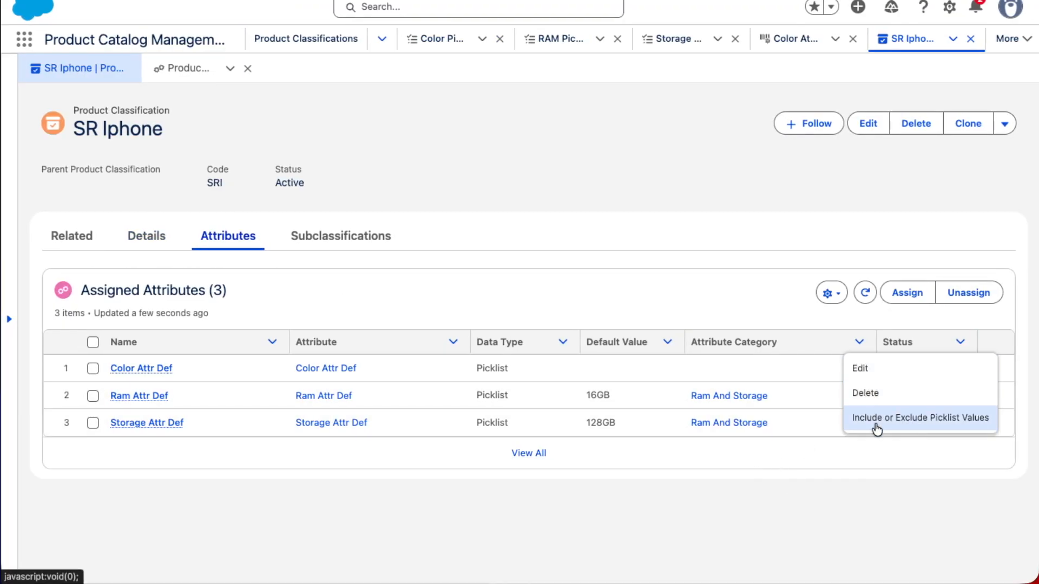
pyautogui.click(877, 419)
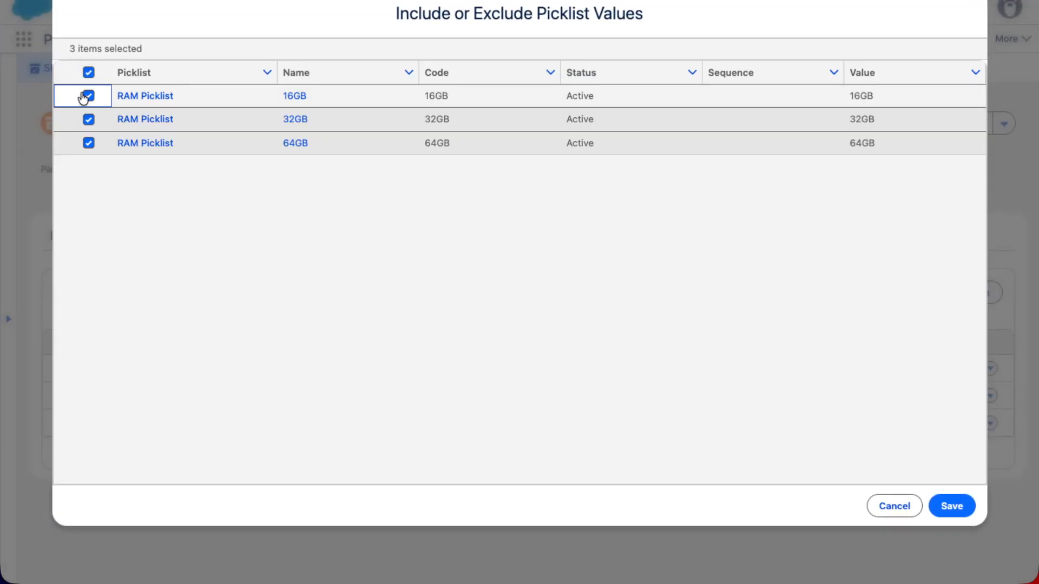
pyautogui.click(89, 95)
pyautogui.click(951, 504)
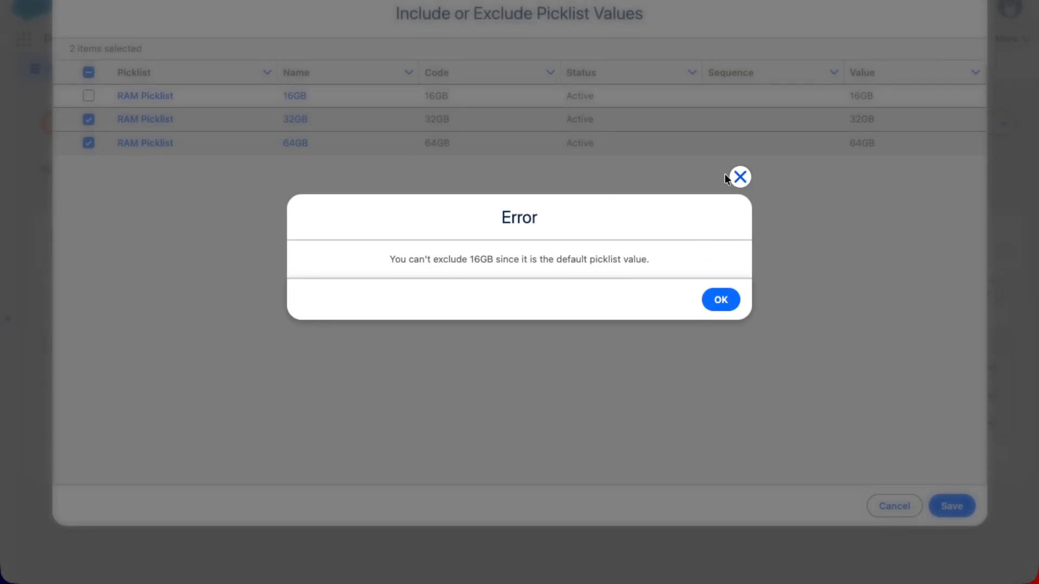
pyautogui.click(739, 177)
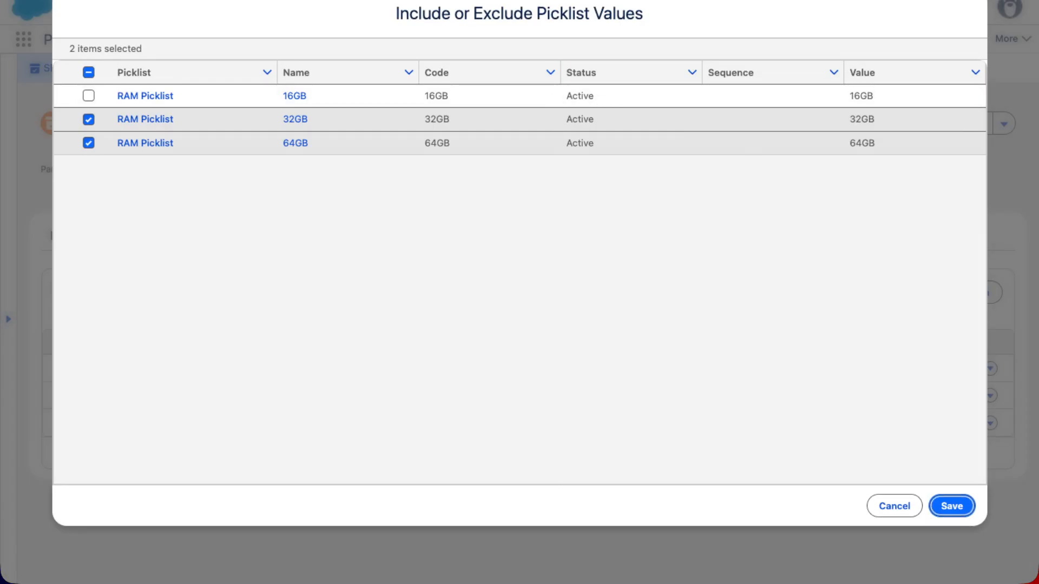
pyautogui.click(974, 2)
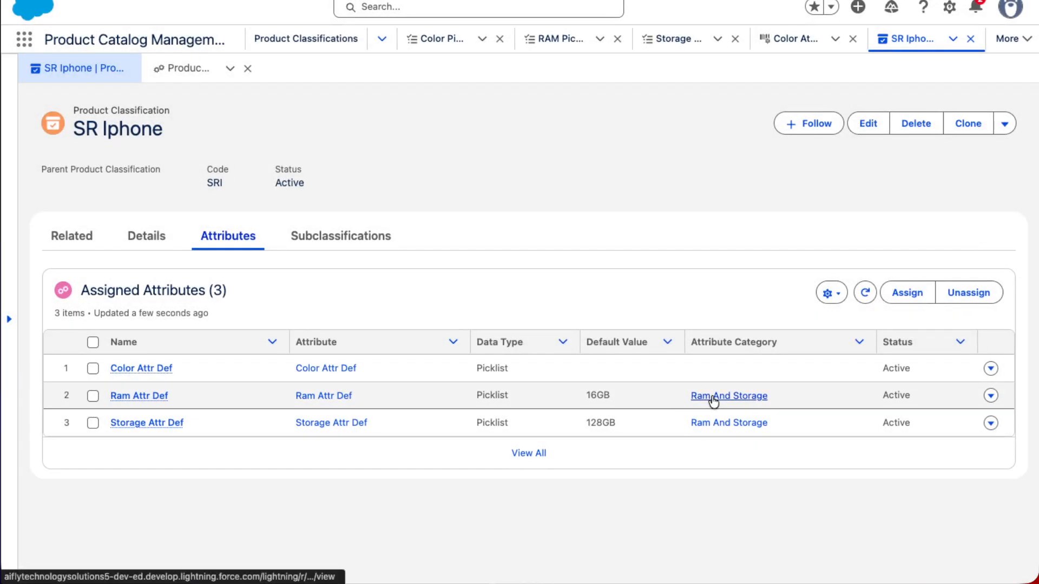
# - Check the Ram Attr Def definition and its RAM Picklist, and review the reloaded SR Iphone classification's assigned attributes
pyautogui.click(321, 397)
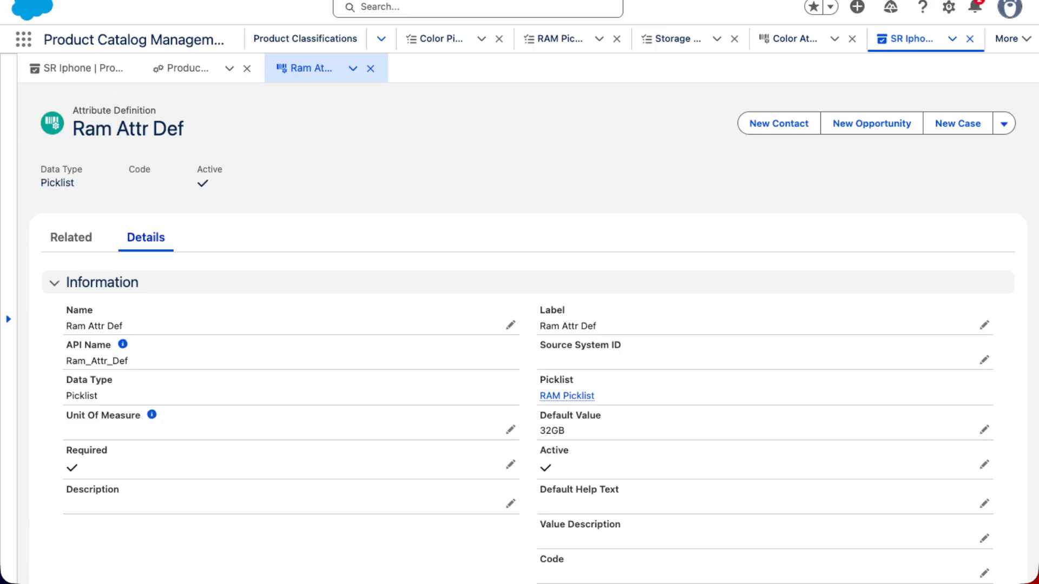
pyautogui.rightClick(14, 0)
pyautogui.click(453, 415)
pyautogui.click(574, 395)
pyautogui.scroll(-1, 202, 352)
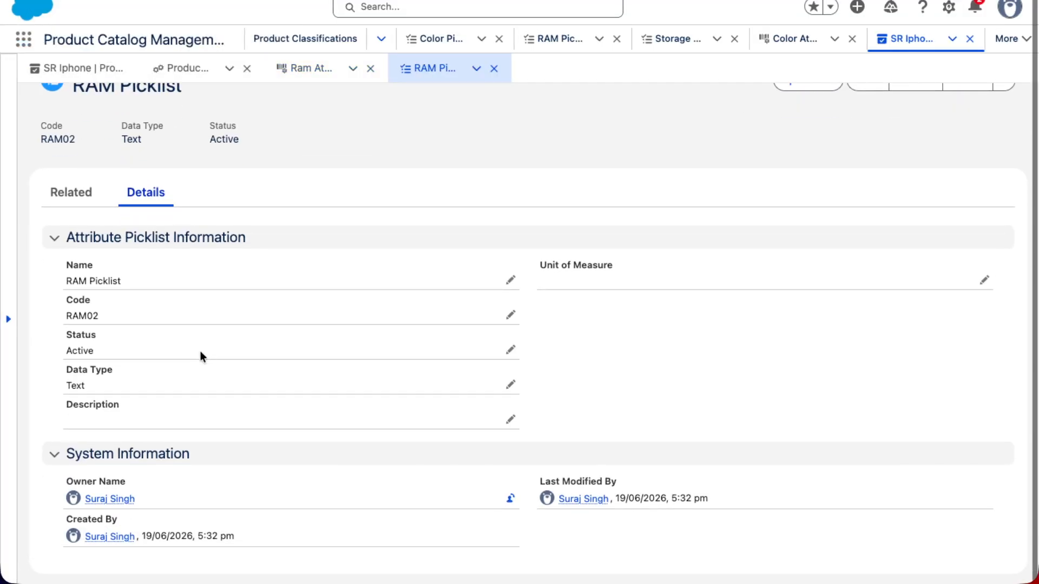
pyautogui.click(14, 0)
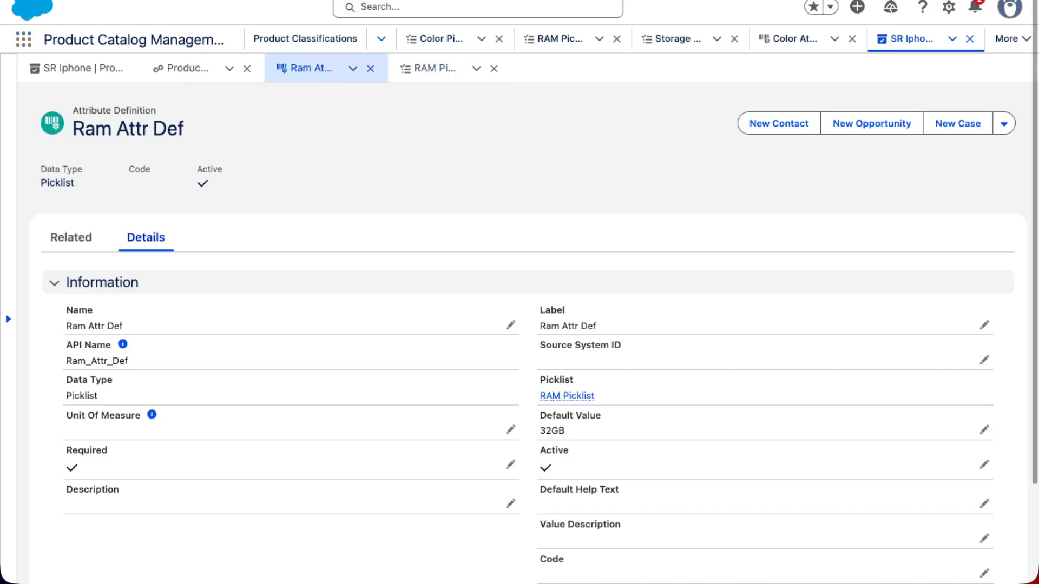
pyautogui.click(106, 61)
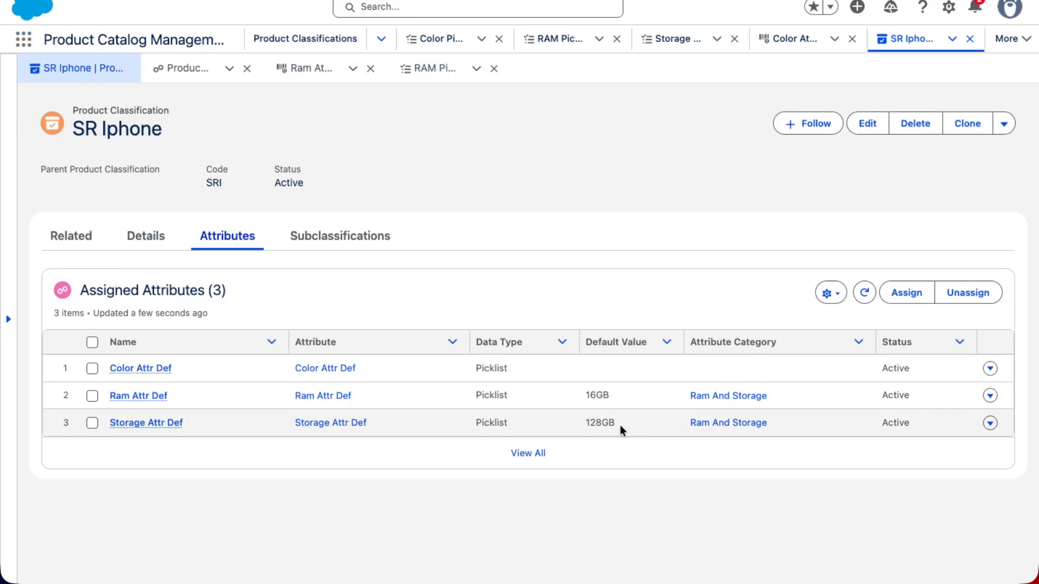
pyautogui.press('super+r')
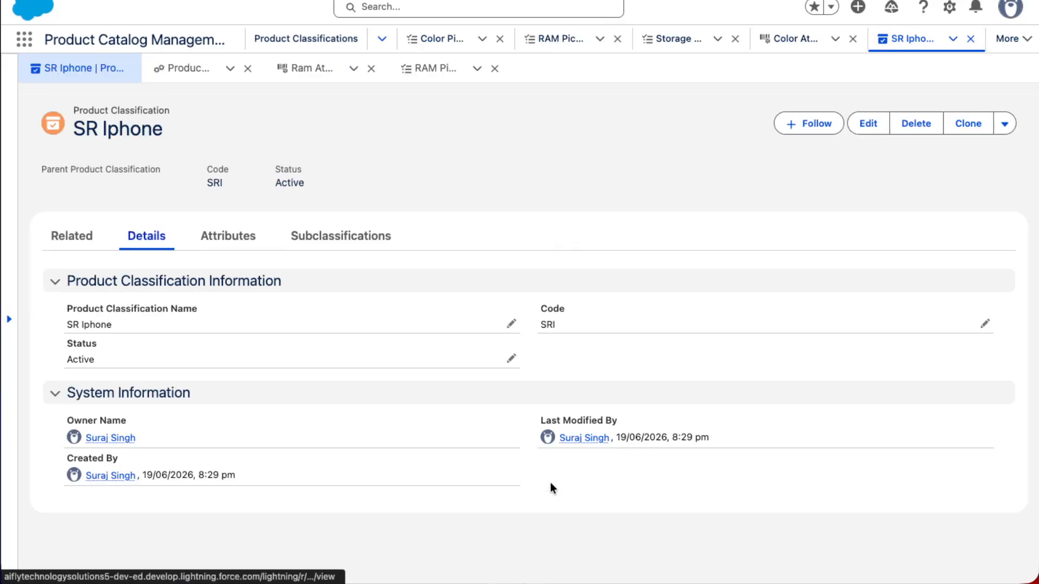
pyautogui.click(227, 236)
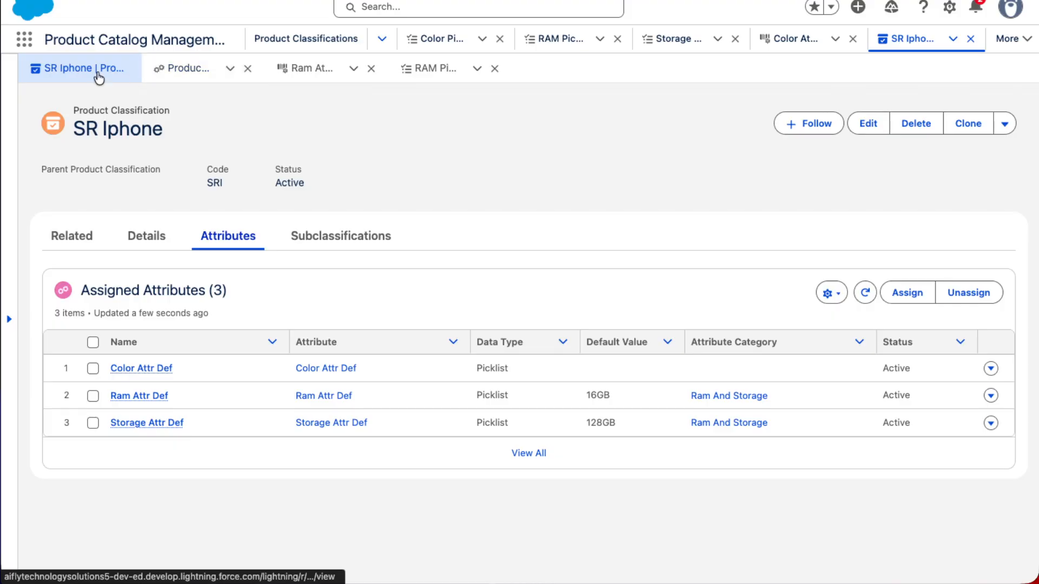
# - Find the attribute categories and open the related records of the Ram And Storage category
pyautogui.click(23, 39)
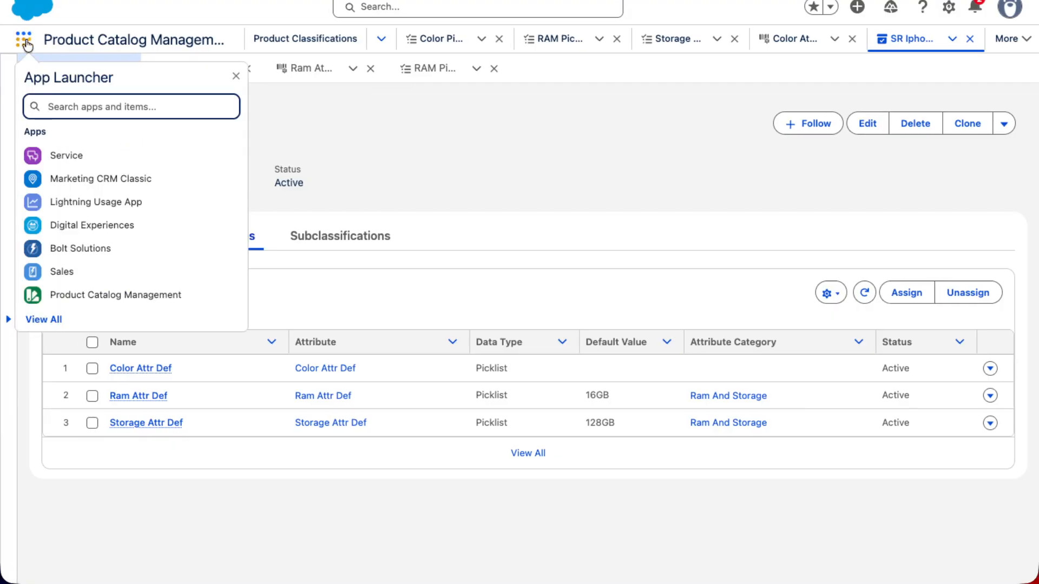
pyautogui.write('Attri')
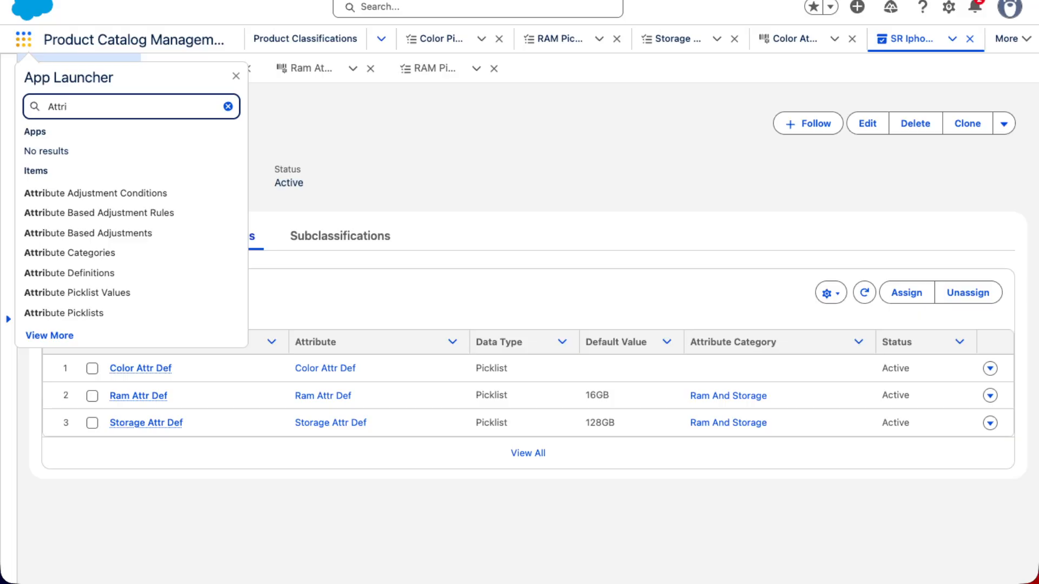
pyautogui.click(49, 253)
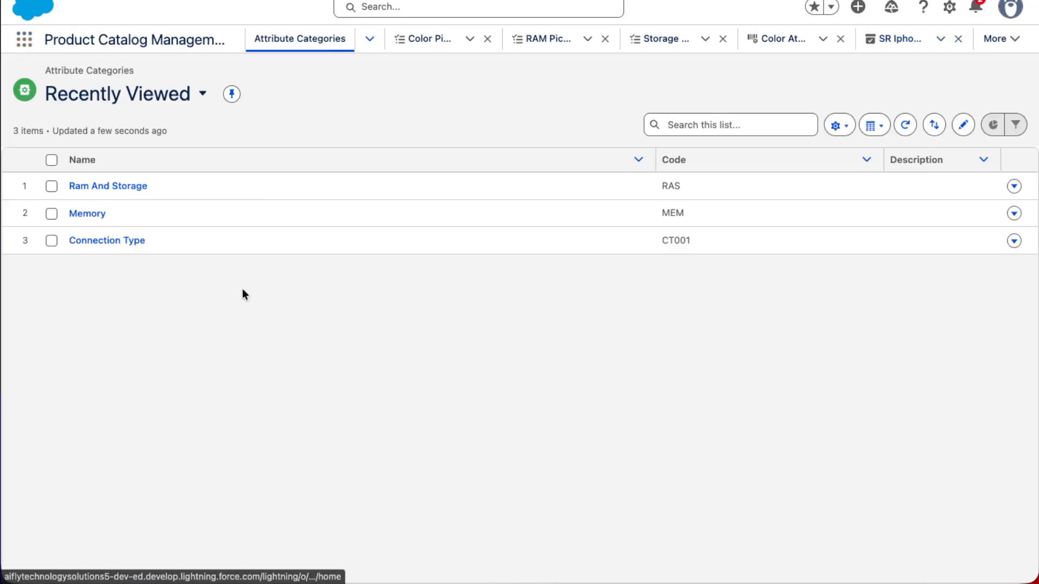
pyautogui.click(124, 188)
pyautogui.click(72, 214)
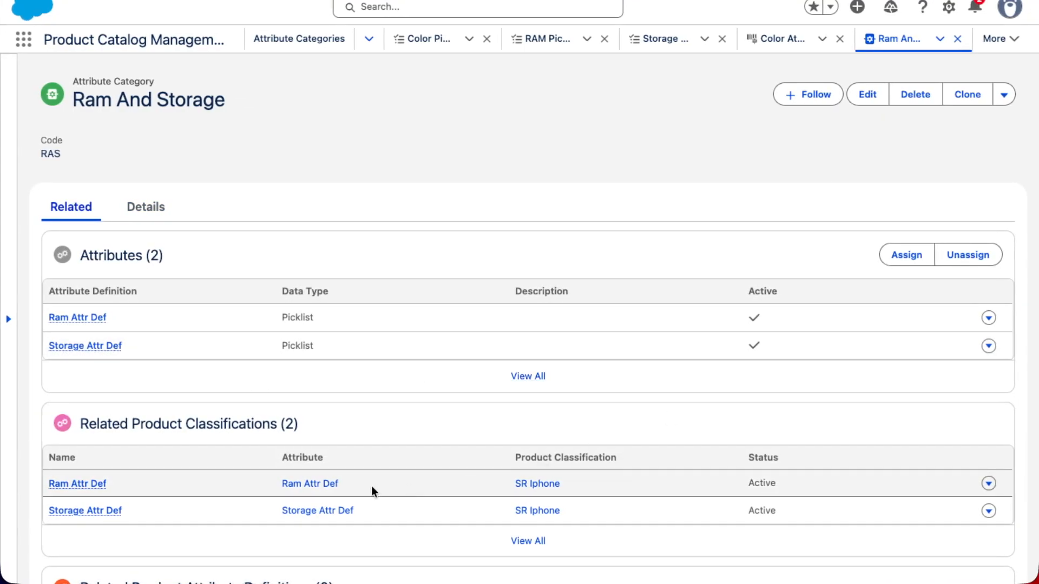
# - Try to unassign Ram Attr Def from the Ram And Storage attribute category
pyautogui.click(954, 261)
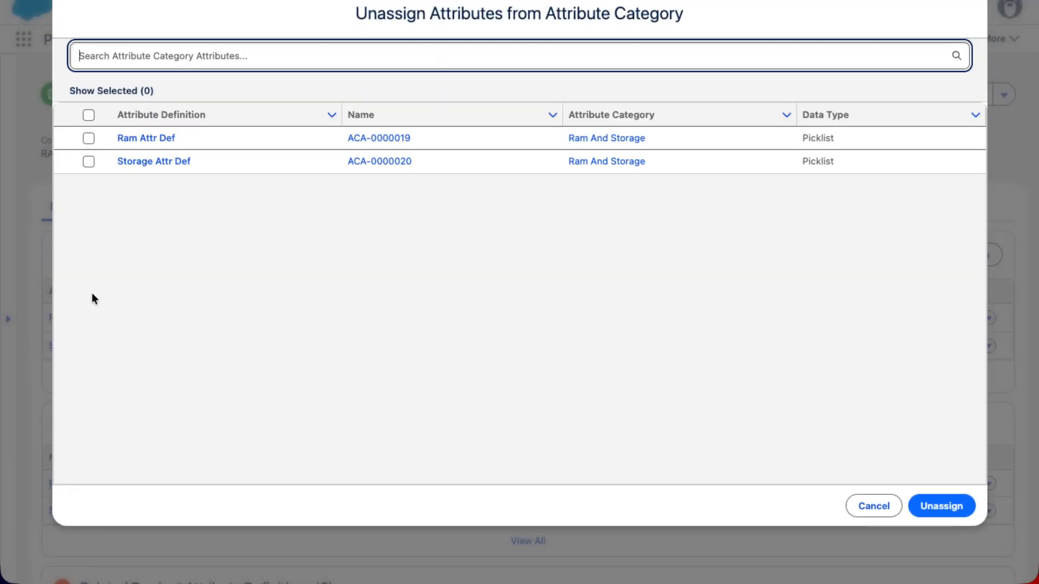
pyautogui.click(89, 139)
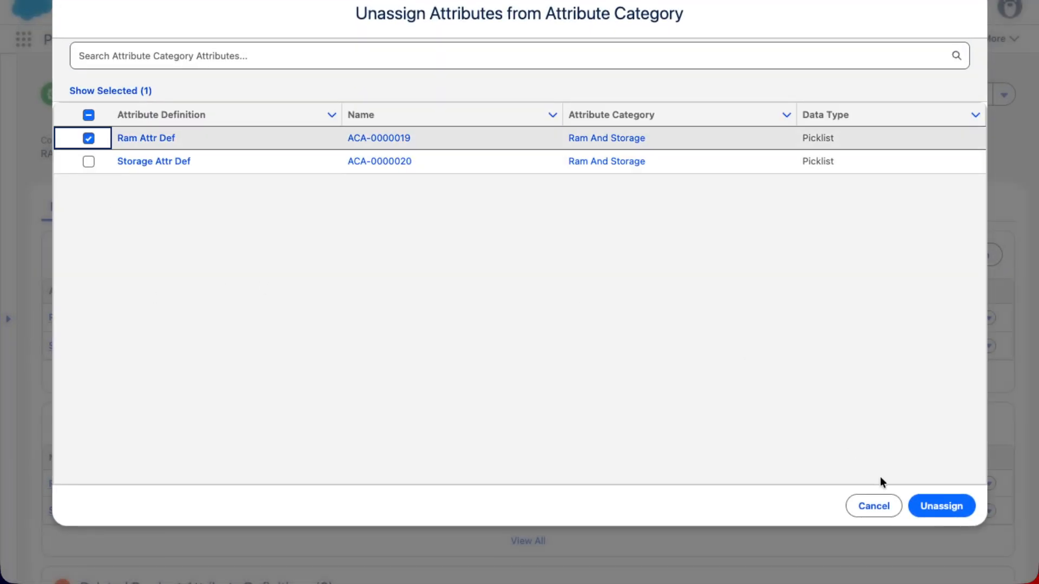
pyautogui.click(928, 514)
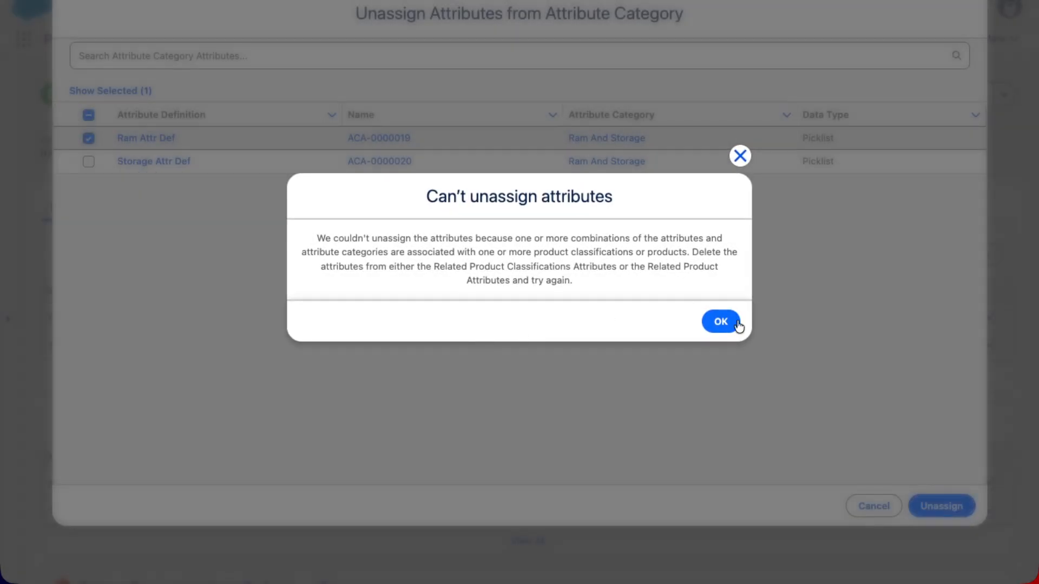
pyautogui.click(708, 321)
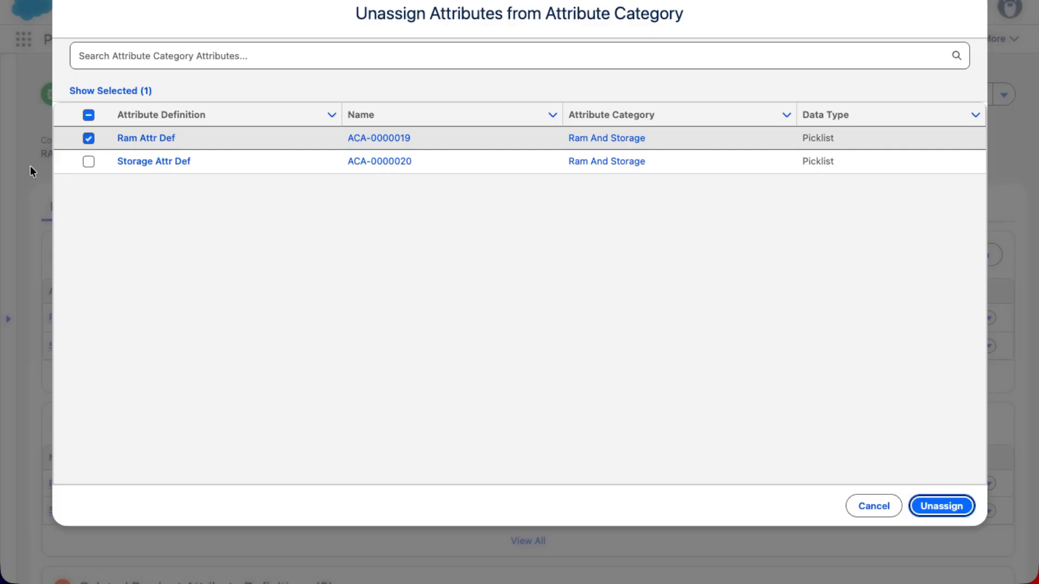
pyautogui.click(847, 505)
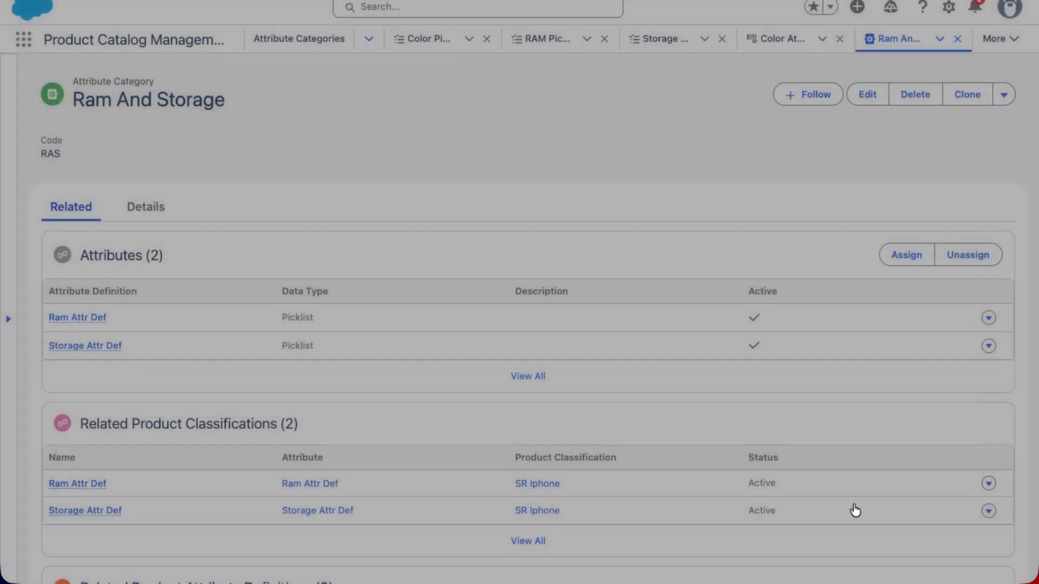
# - Try to delete Ram Attr Def from the Ram And Storage category through its own row actions
pyautogui.click(987, 318)
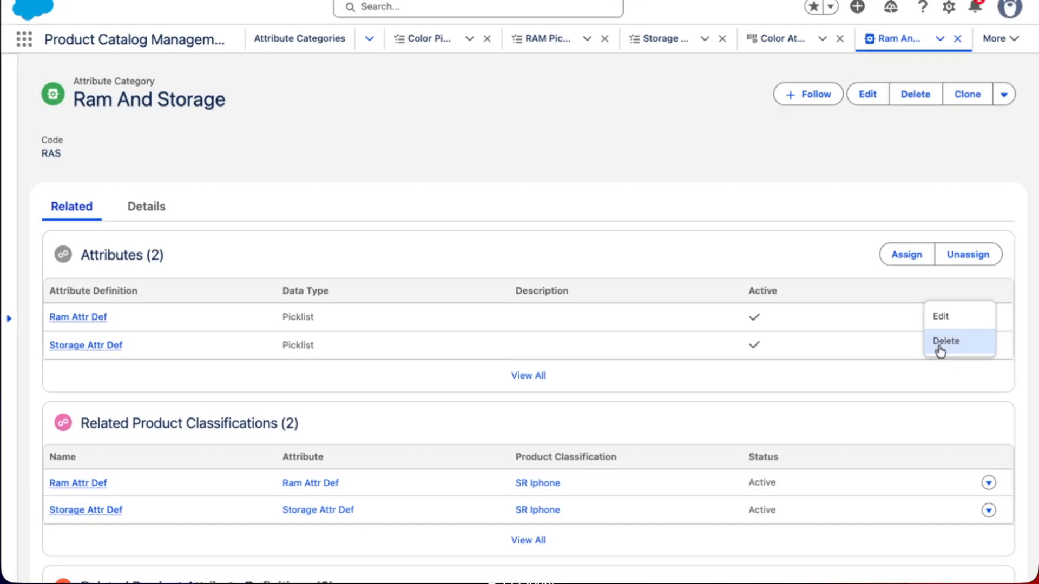
pyautogui.click(940, 342)
pyautogui.click(715, 303)
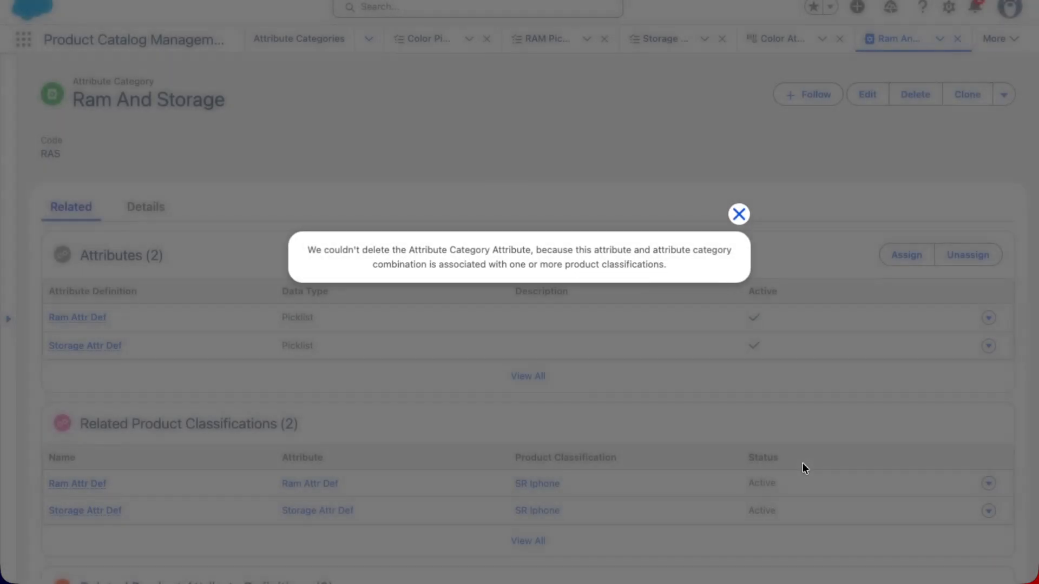
pyautogui.click(740, 215)
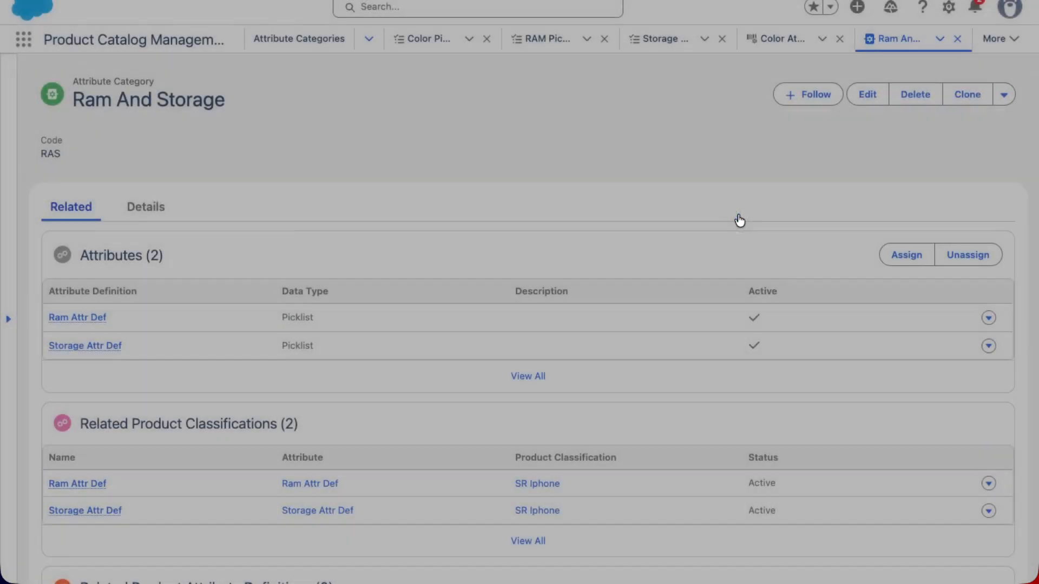
# - Assign Color Attr Def to the Ram And Storage attribute category
pyautogui.click(905, 256)
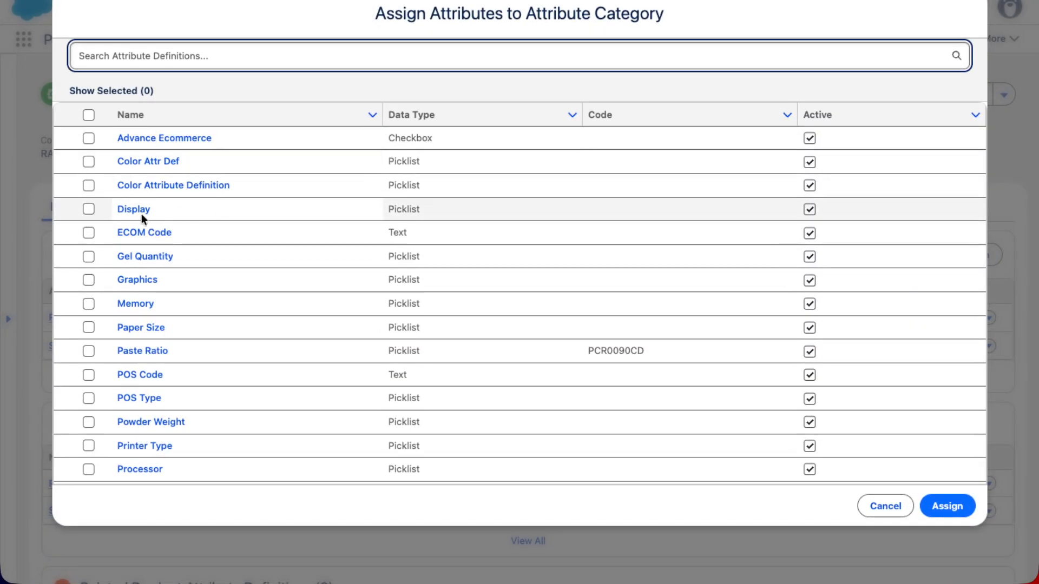
pyautogui.click(88, 161)
pyautogui.click(926, 509)
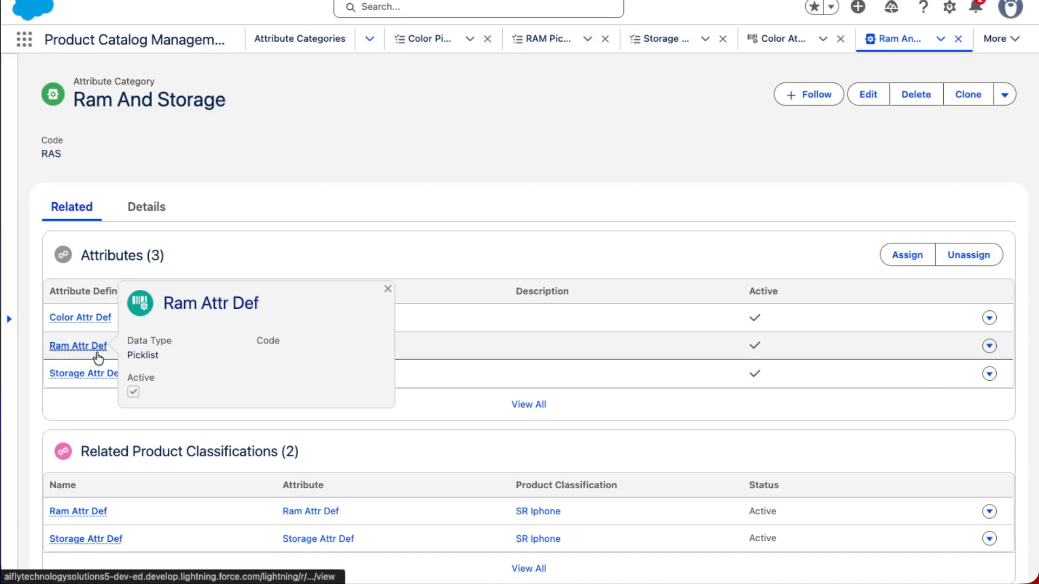
# - Retry deleting Ram Attr Def from the Ram And Storage category with Color Attr Def also assigned
pyautogui.click(995, 347)
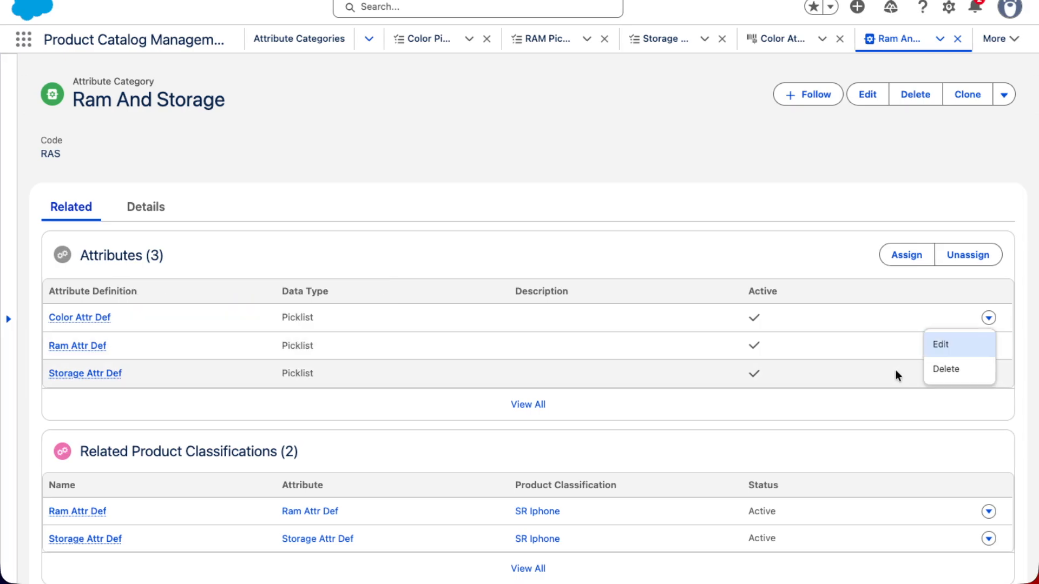
pyautogui.click(946, 368)
pyautogui.click(713, 299)
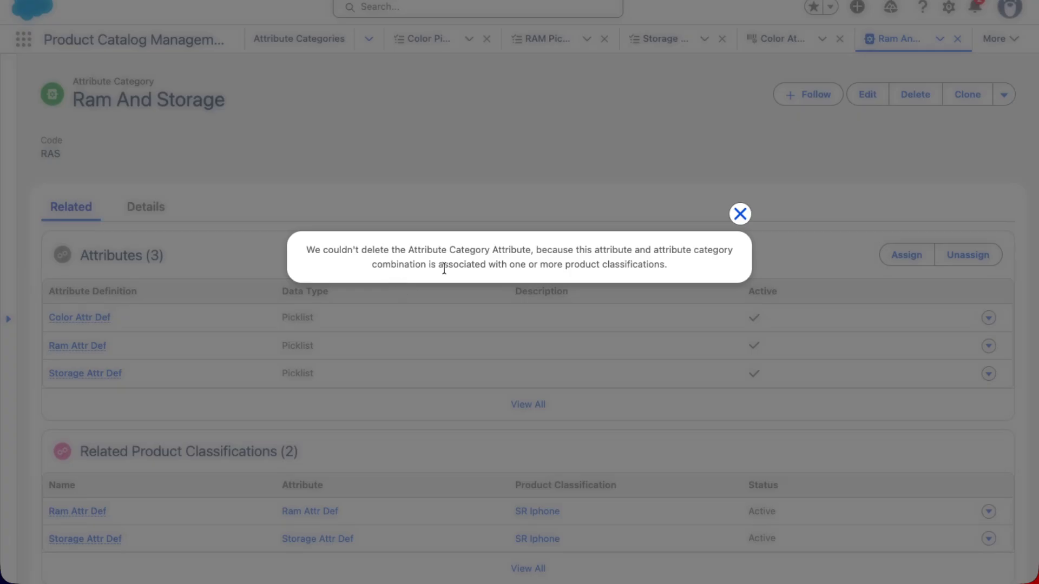
pyautogui.click(738, 213)
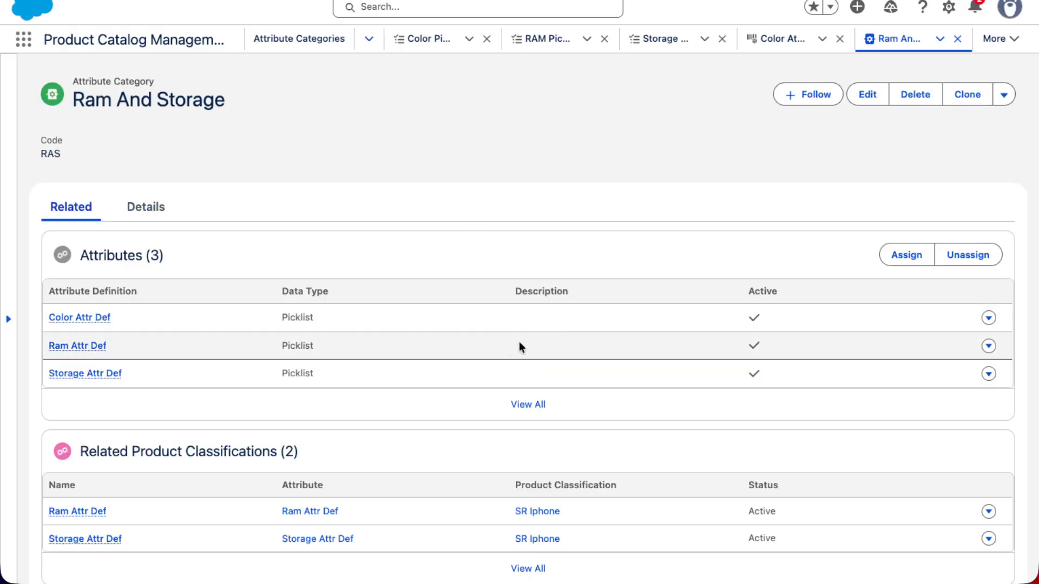
# - Review the category's related product classifications and the details of the Ram Attr Def record that links it to SR Iphone
pyautogui.scroll(-3, 503, 342)
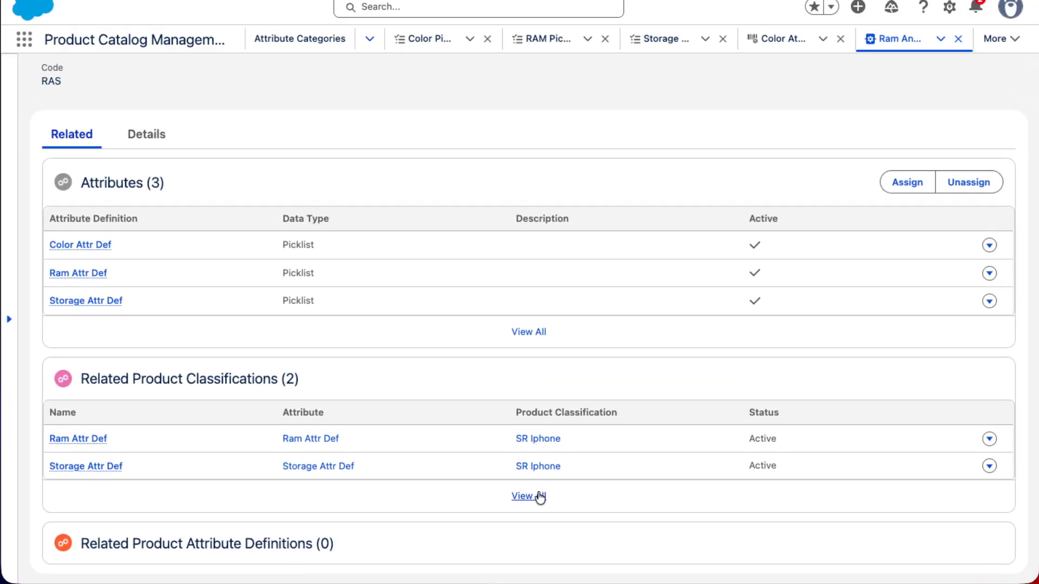
pyautogui.click(528, 496)
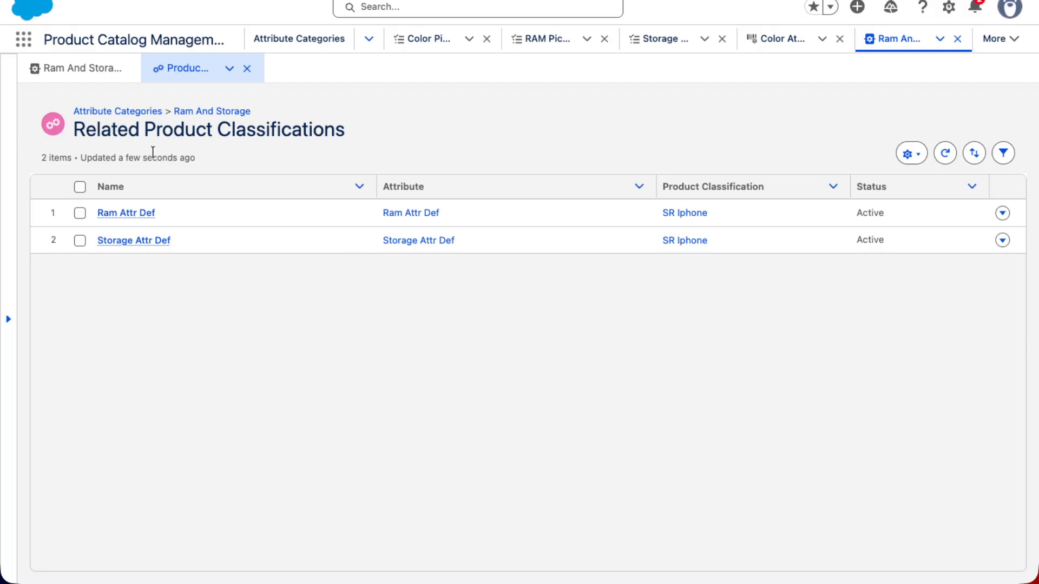
pyautogui.click(89, 69)
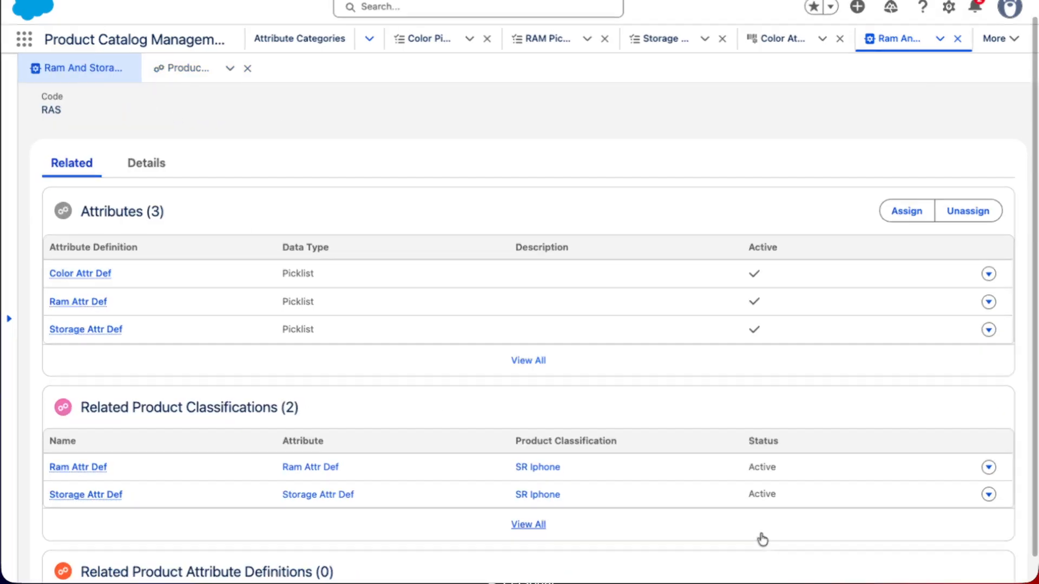
pyautogui.scroll(-1, 460, 391)
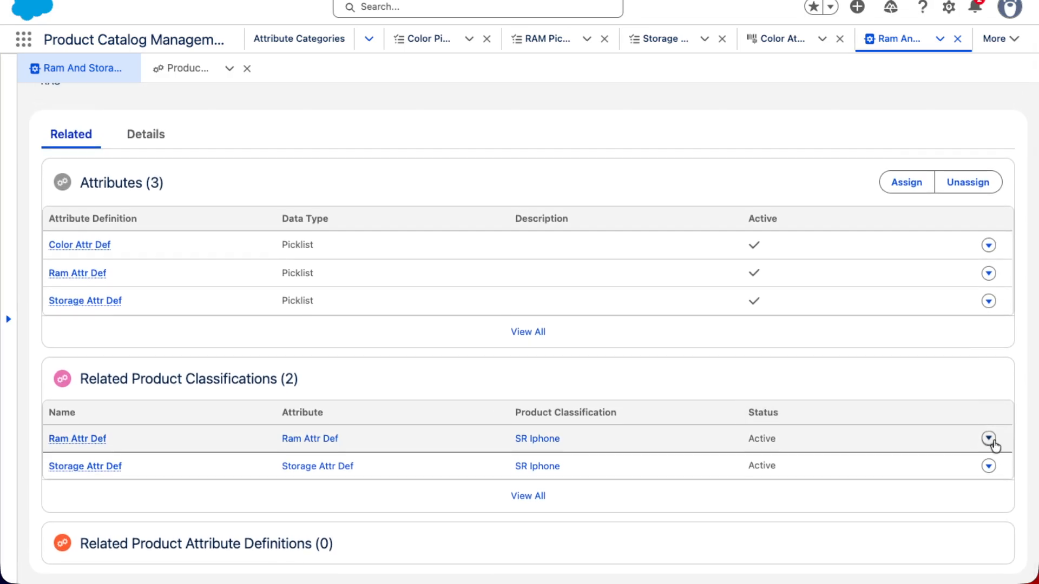
pyautogui.click(989, 440)
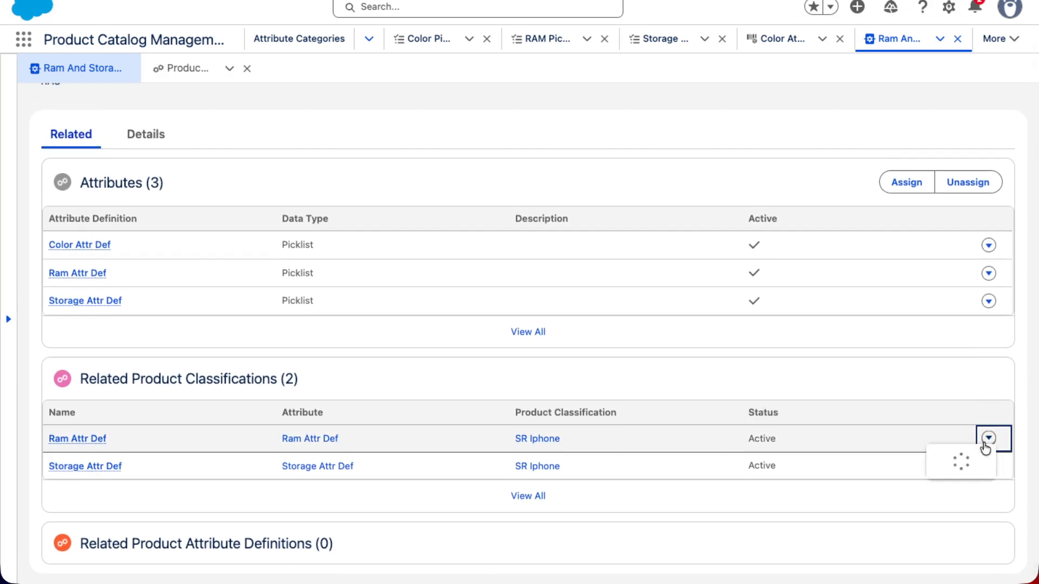
pyautogui.click(78, 438)
pyautogui.scroll(-2, 263, 277)
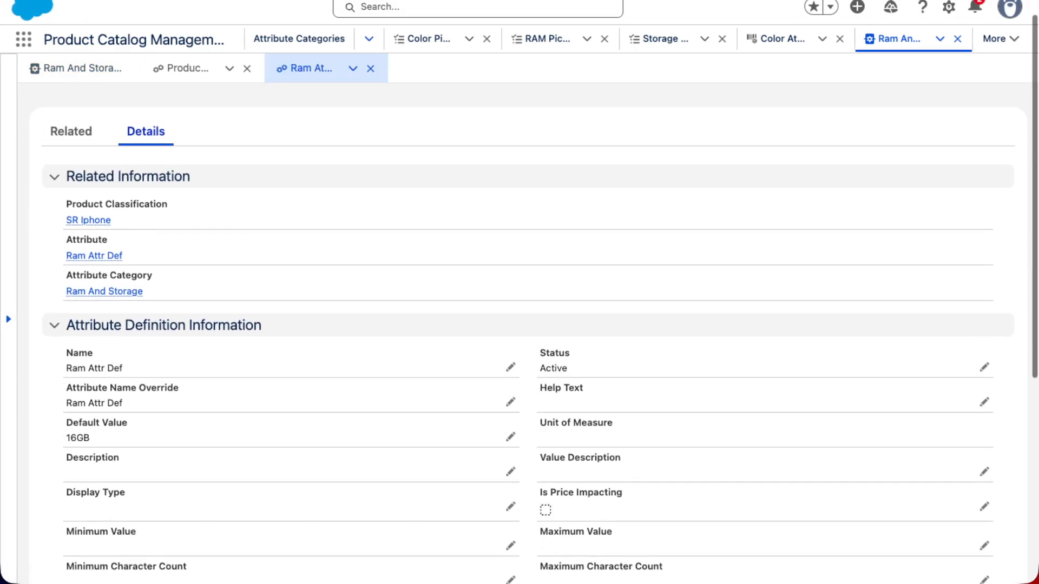
pyautogui.click(82, 69)
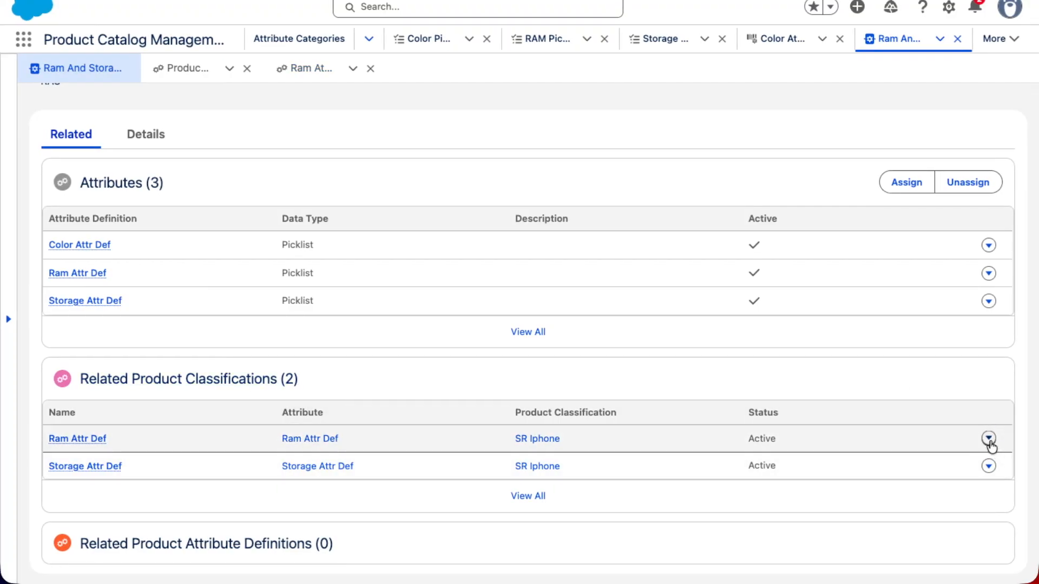
# - Check the related Storage Attr Def row's actions, the Ram Attr Def definition, the SR Iphone classification and the Ram Attr Def classification record
pyautogui.click(988, 467)
pyautogui.scroll(4, 642, 448)
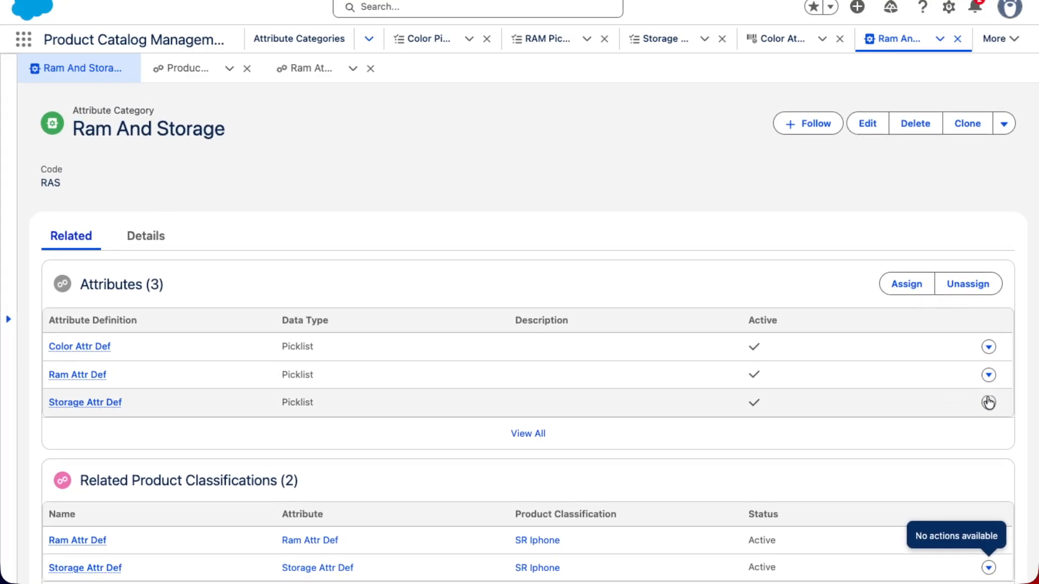
pyautogui.scroll(-2, 947, 433)
pyautogui.click(310, 440)
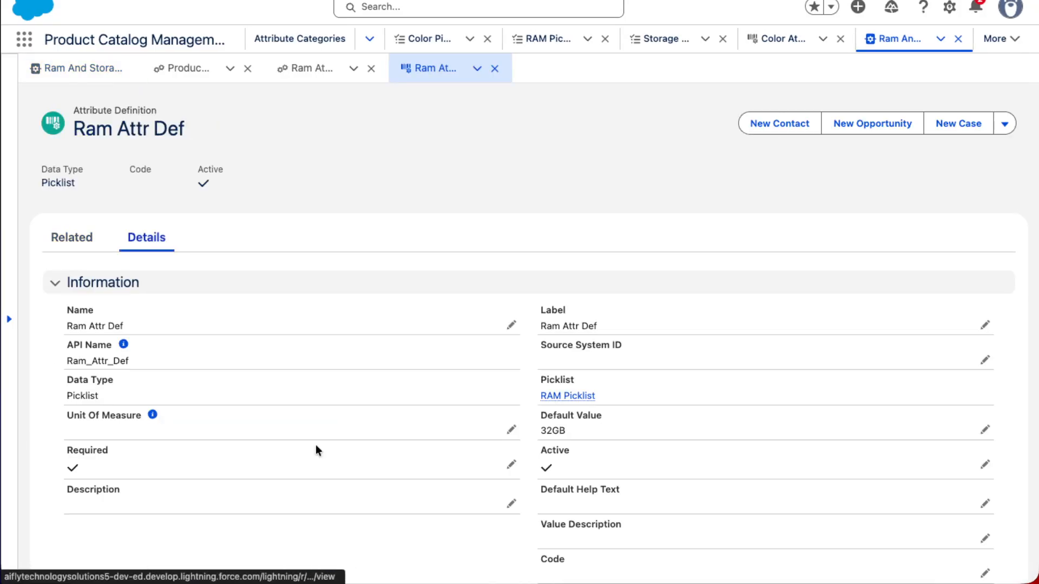
pyautogui.click(81, 68)
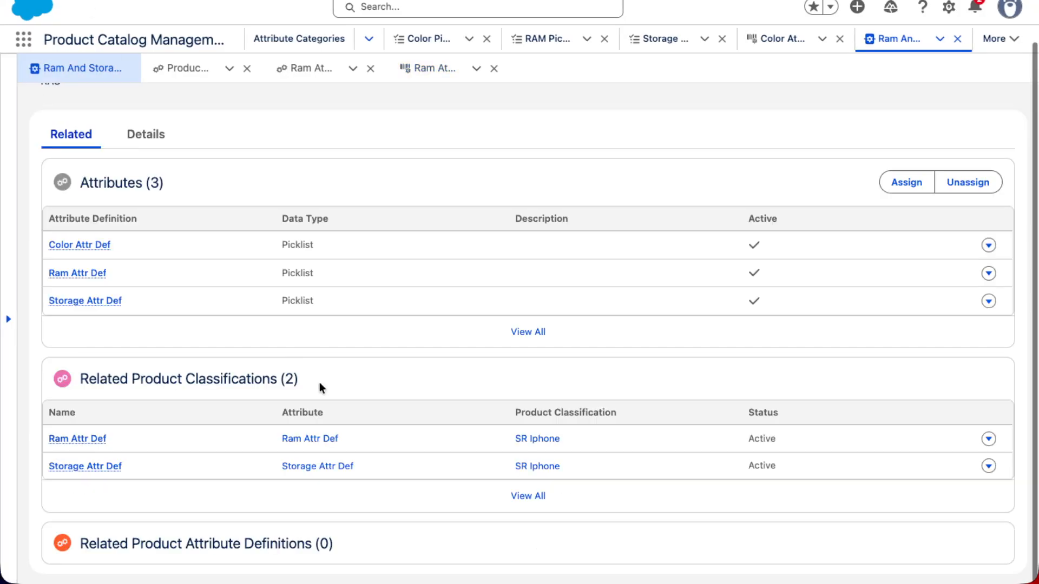
pyautogui.click(530, 438)
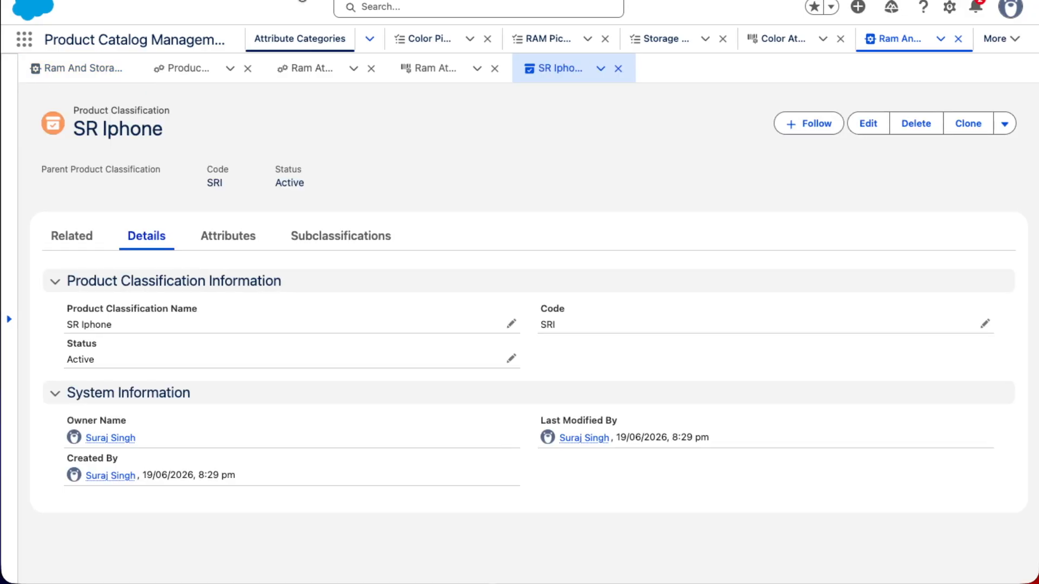
pyautogui.click(82, 67)
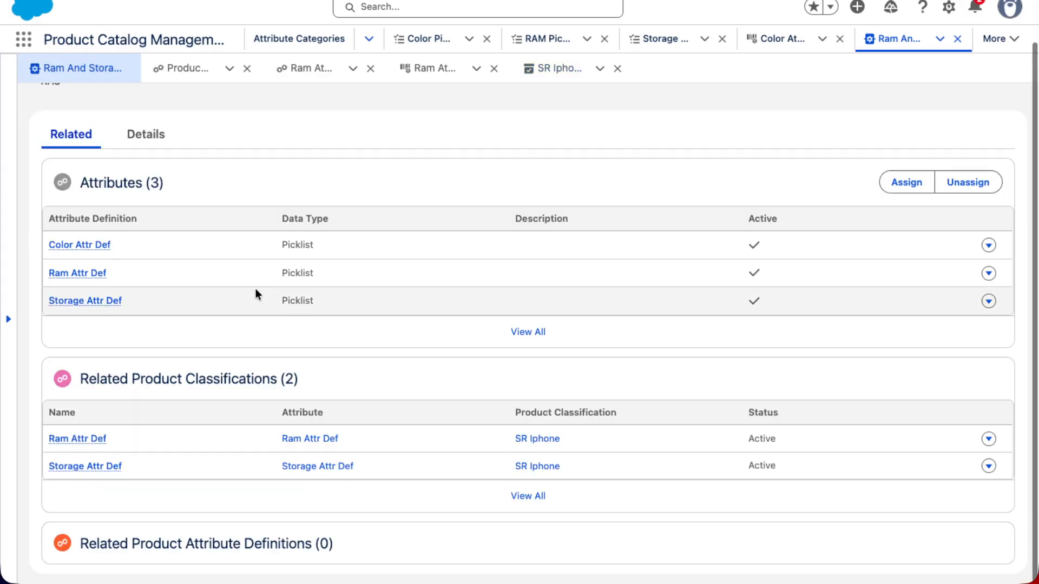
pyautogui.click(75, 438)
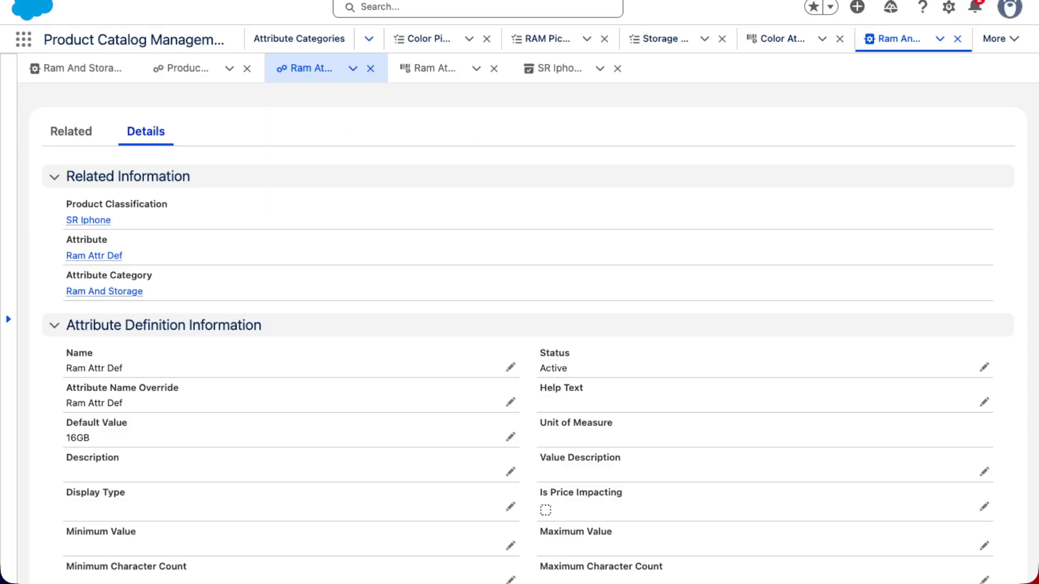
pyautogui.click(82, 68)
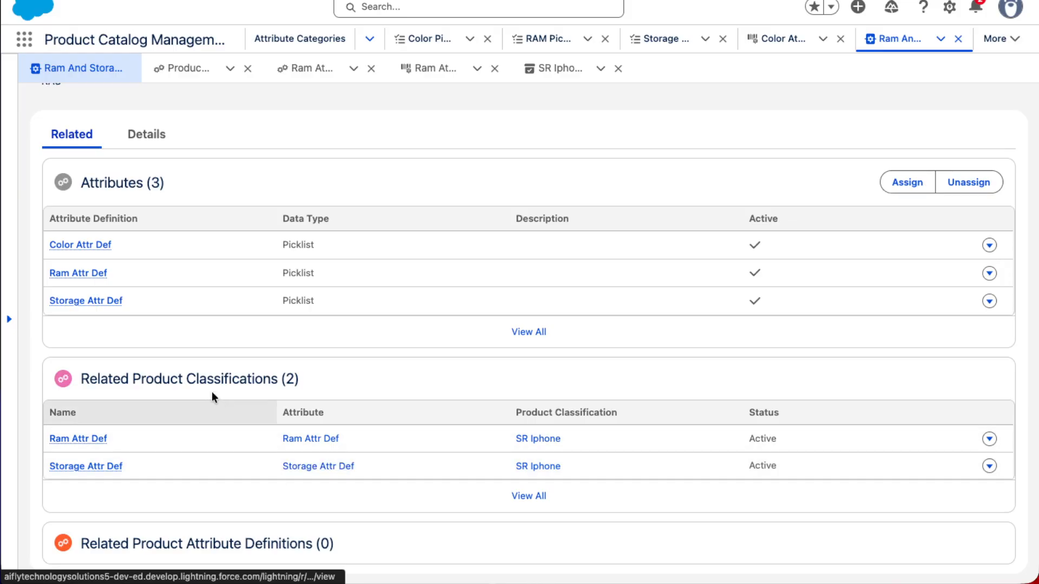
# - Try once more to delete Ram Attr Def from the Ram And Storage category's attributes
pyautogui.click(989, 273)
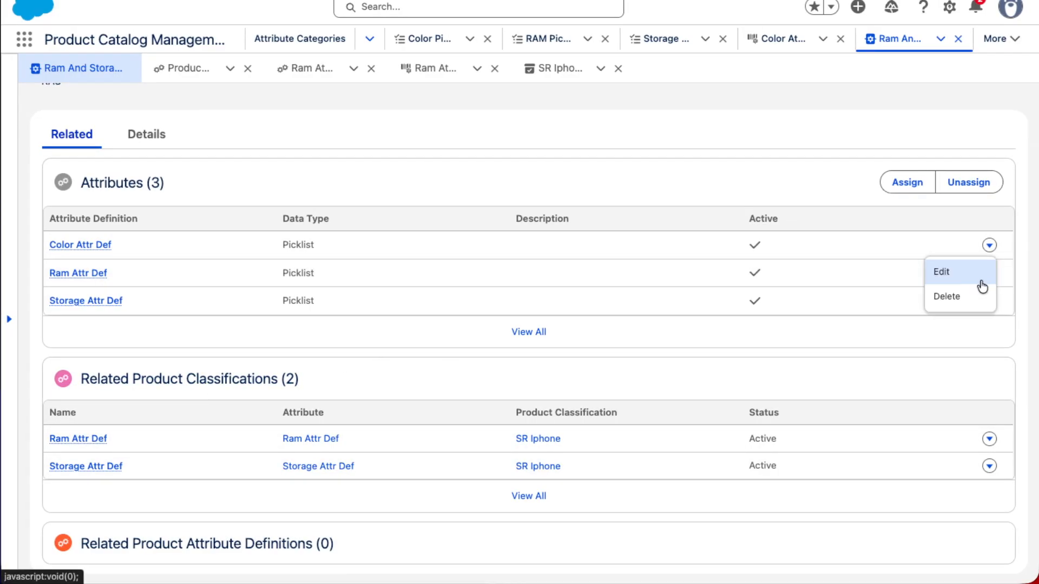
pyautogui.click(940, 302)
pyautogui.click(720, 298)
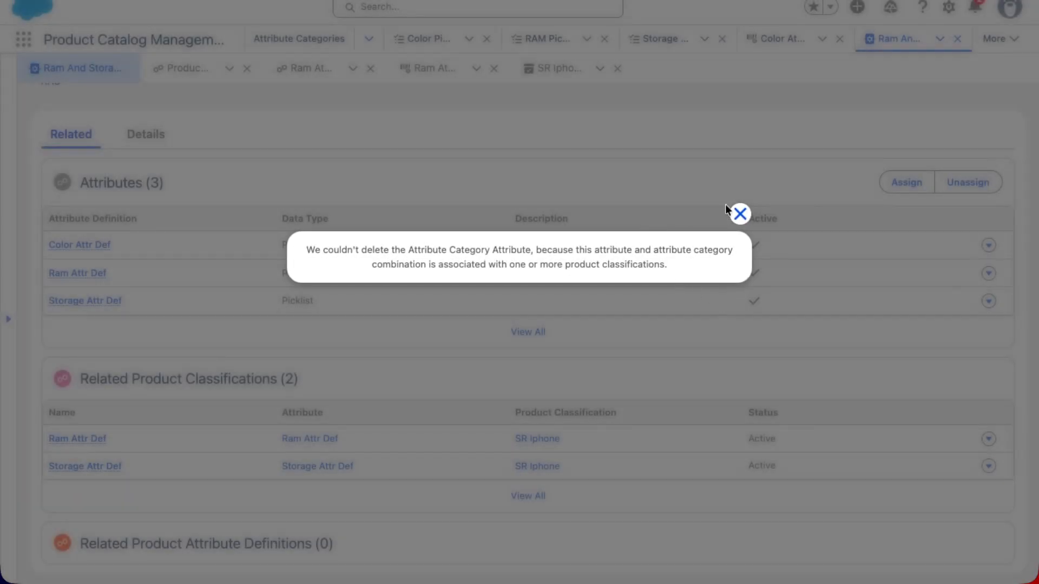
pyautogui.click(740, 213)
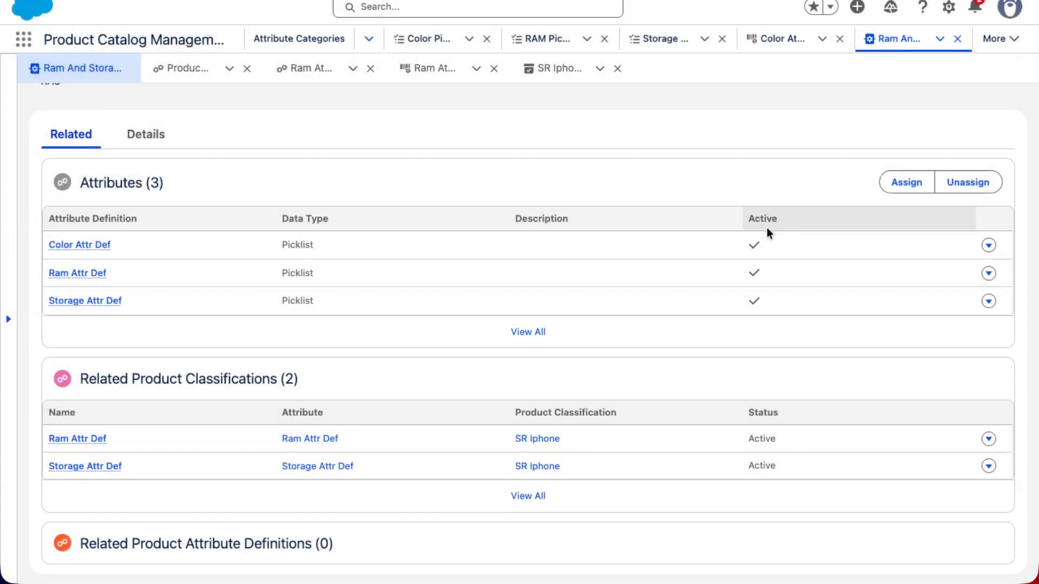
# - Delete Color Attr Def from the Ram And Storage category's attributes
pyautogui.click(988, 245)
pyautogui.click(948, 295)
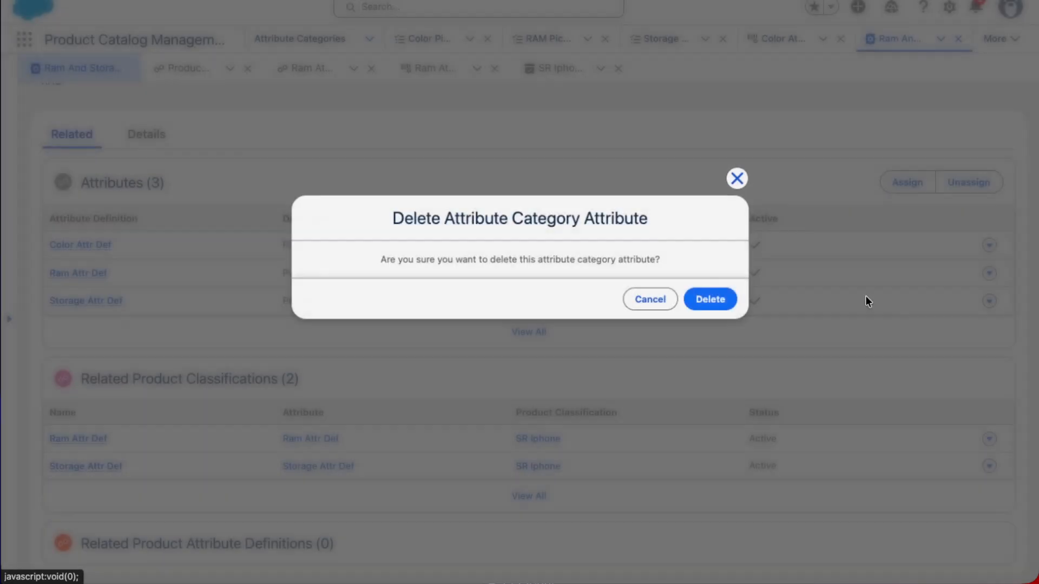
pyautogui.click(710, 298)
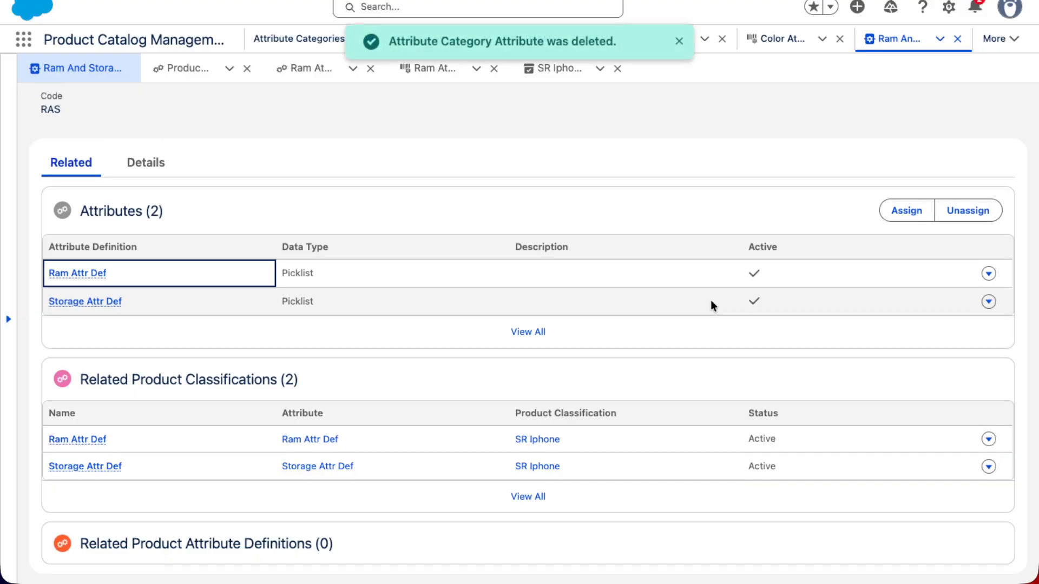
pyautogui.click(204, 67)
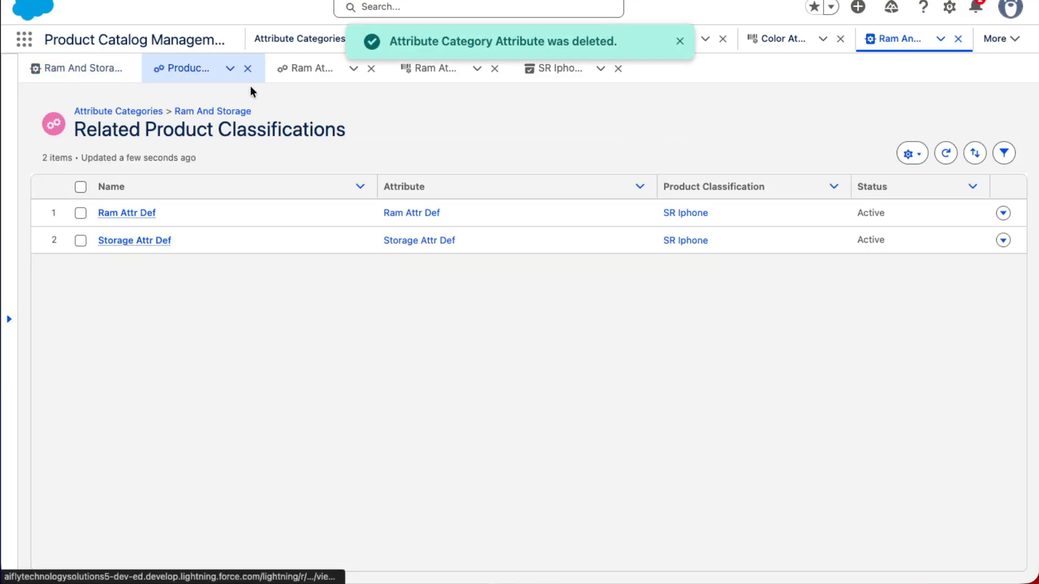
pyautogui.click(306, 70)
pyautogui.click(420, 75)
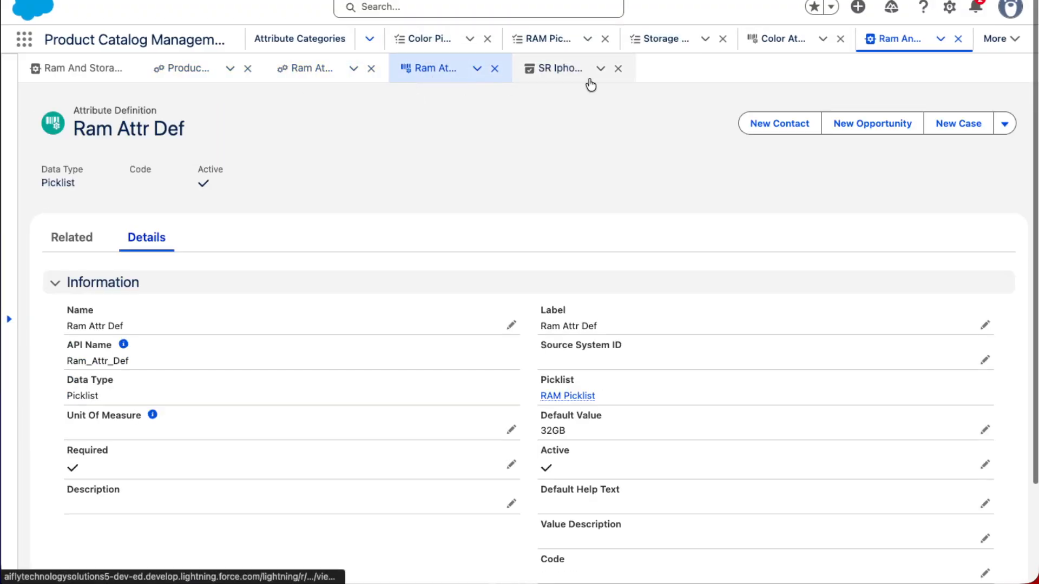
pyautogui.click(586, 79)
pyautogui.click(76, 80)
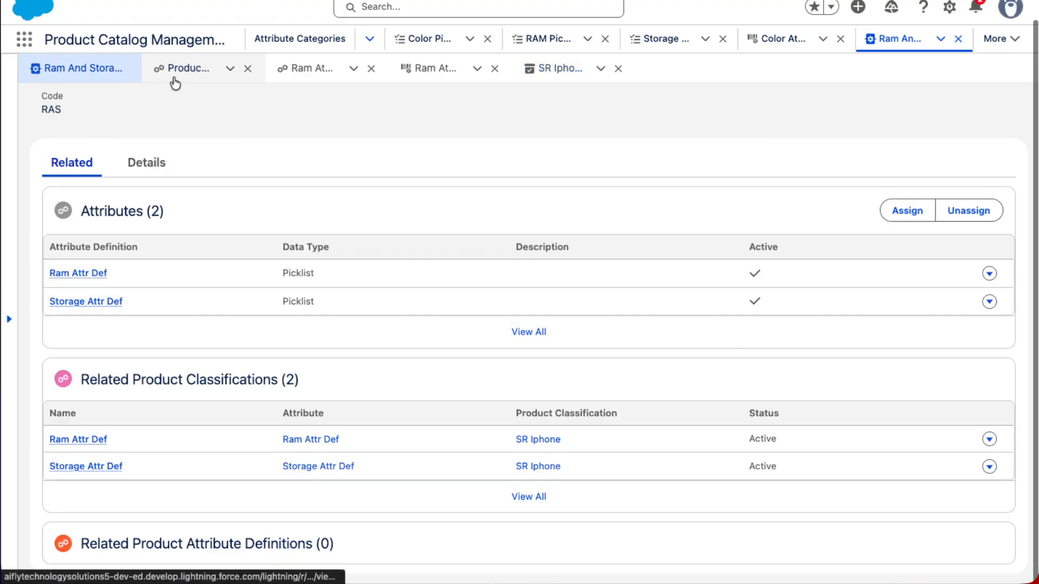
# - Exclude 32GB from the picklist values of Ram Attr Def in the SR Iphone classification's assigned attributes and save
pyautogui.click(1005, 38)
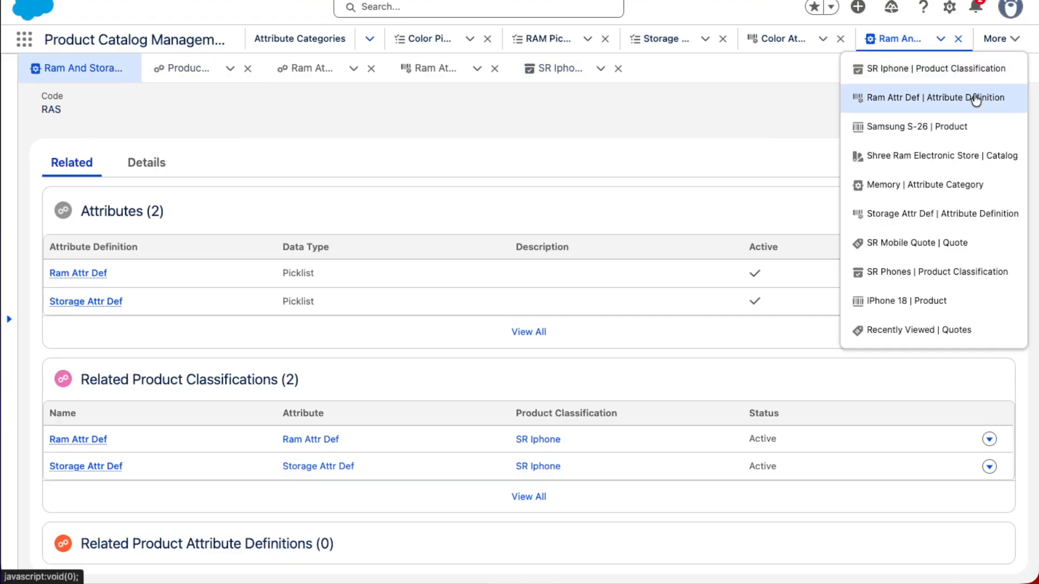
pyautogui.click(920, 69)
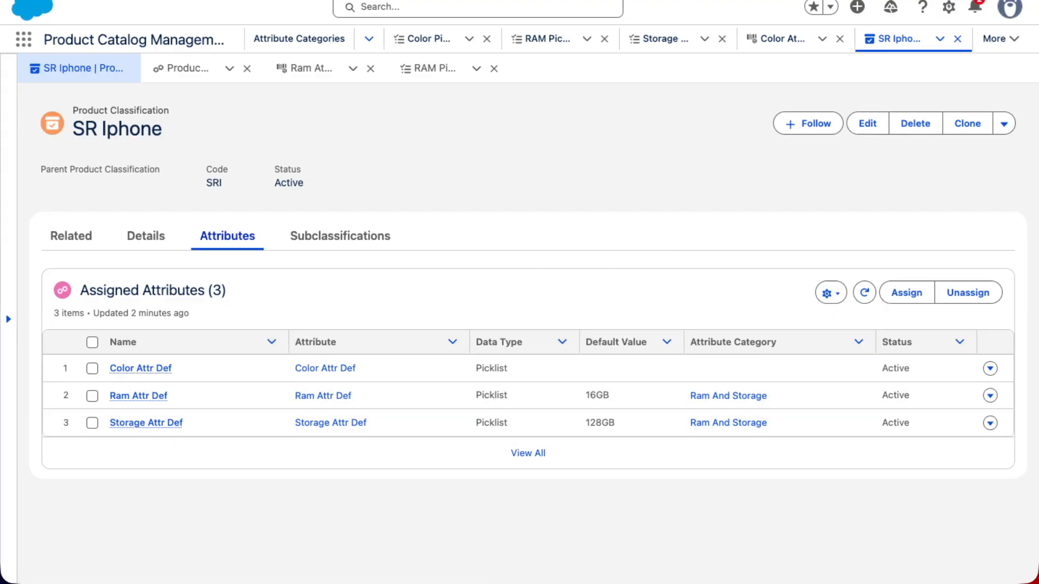
pyautogui.press('super+r')
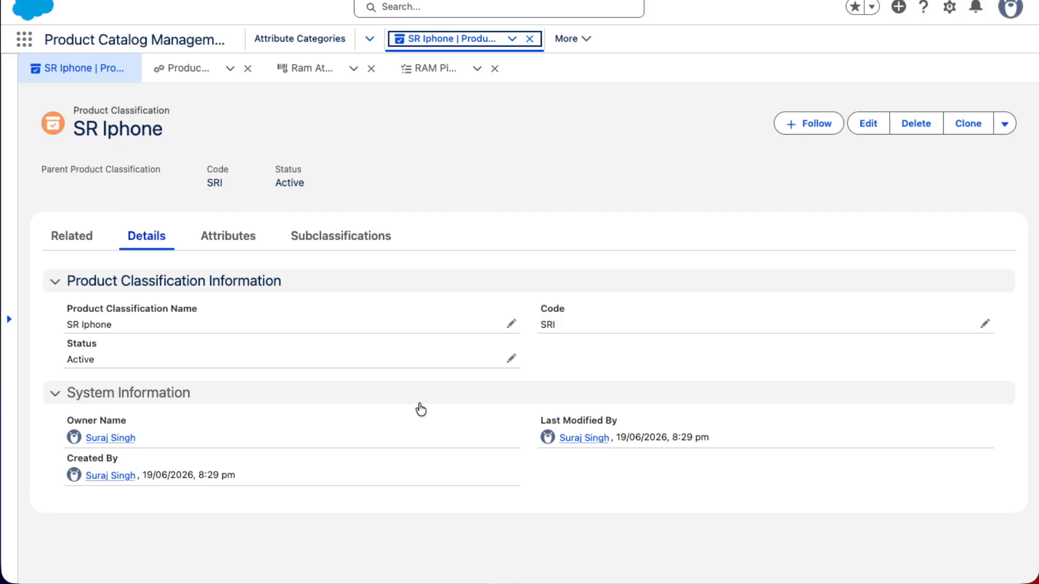
pyautogui.click(233, 239)
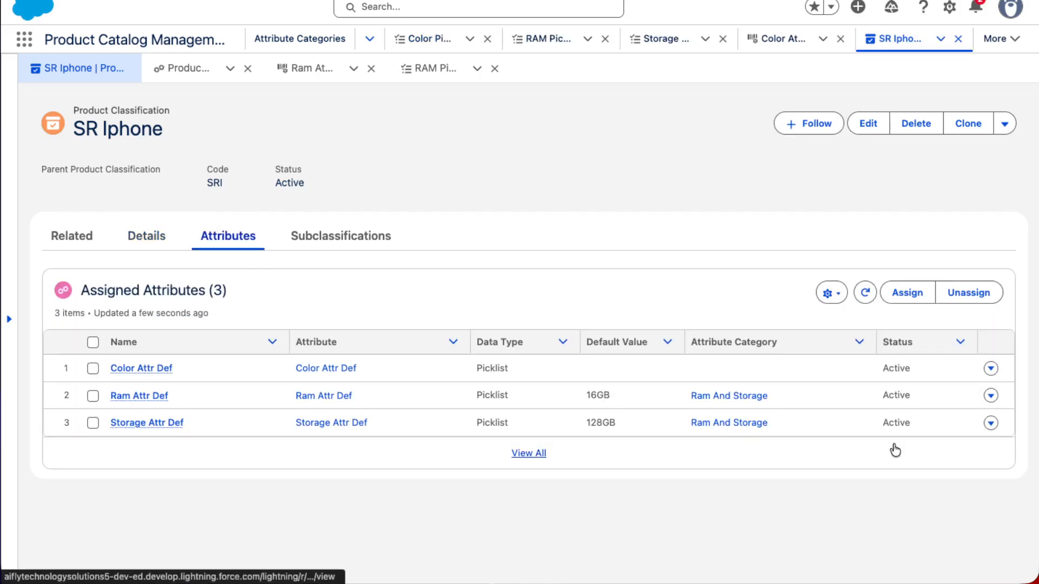
pyautogui.click(988, 401)
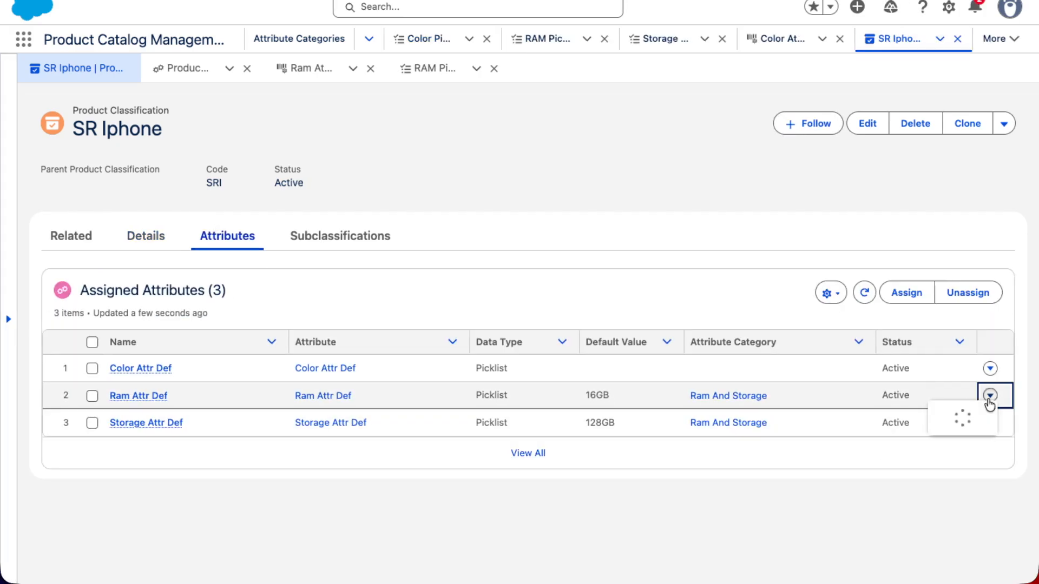
pyautogui.click(924, 419)
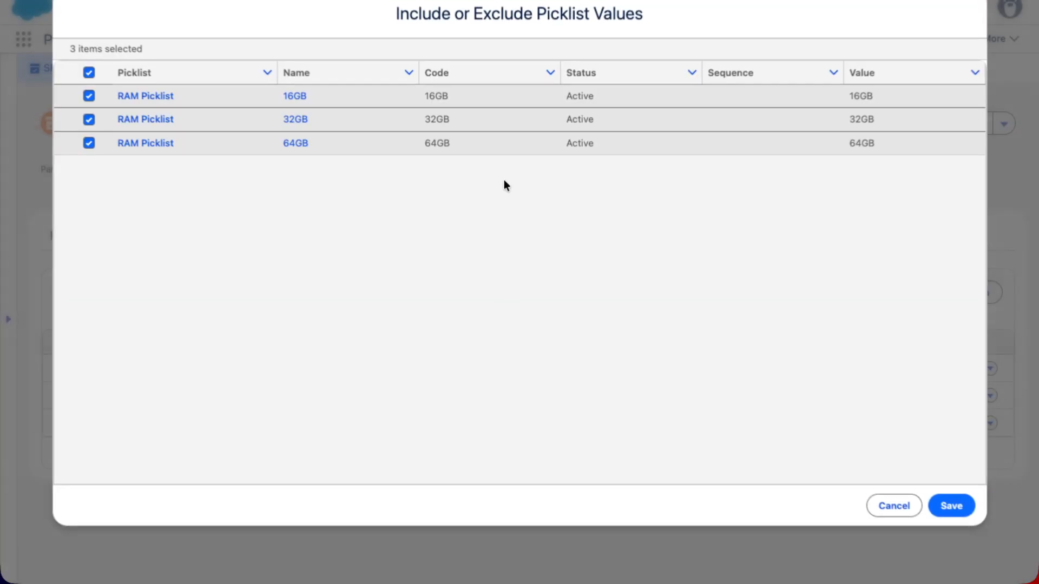
pyautogui.click(90, 122)
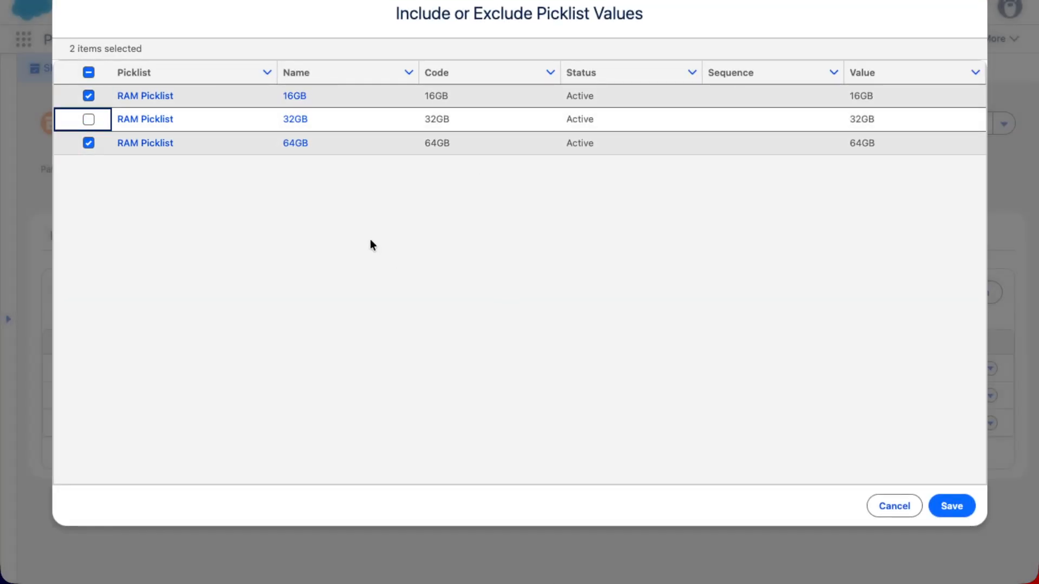
pyautogui.click(960, 504)
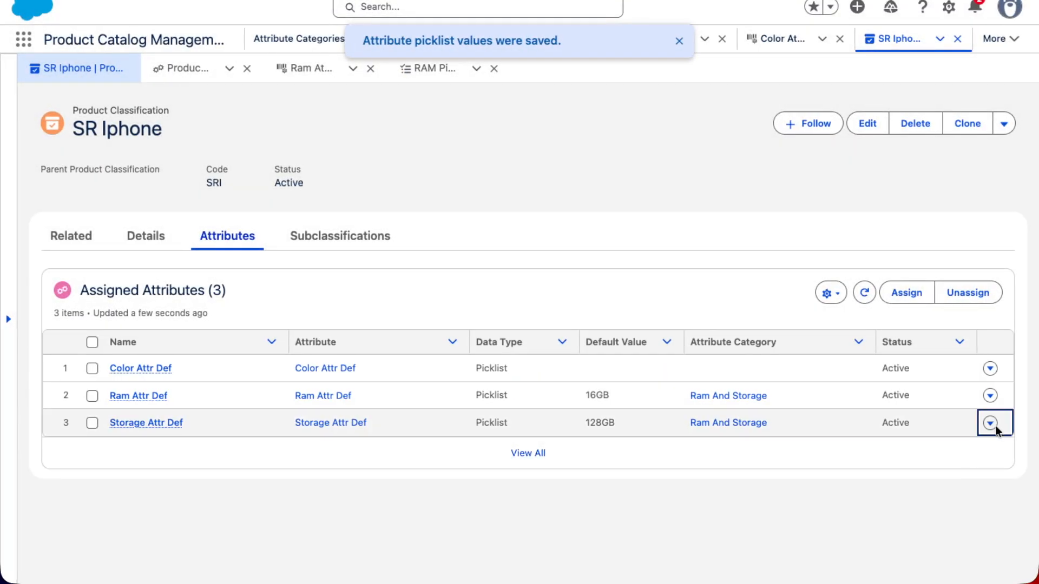
# - Exclude 256GB from the picklist values of Storage Attr Def on the SR Iphone classification and save
pyautogui.click(995, 426)
pyautogui.click(894, 417)
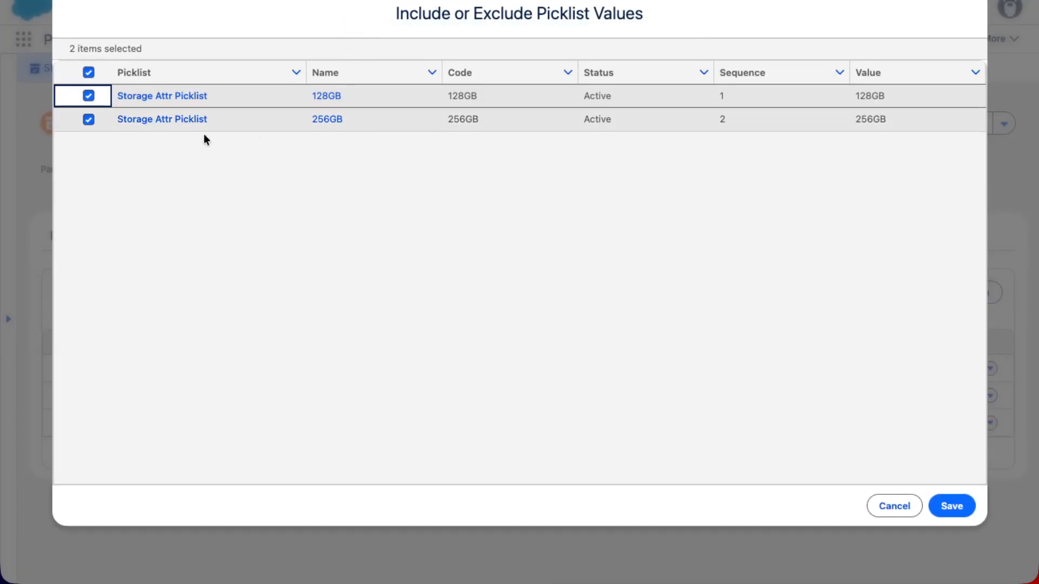
pyautogui.click(88, 119)
pyautogui.click(954, 515)
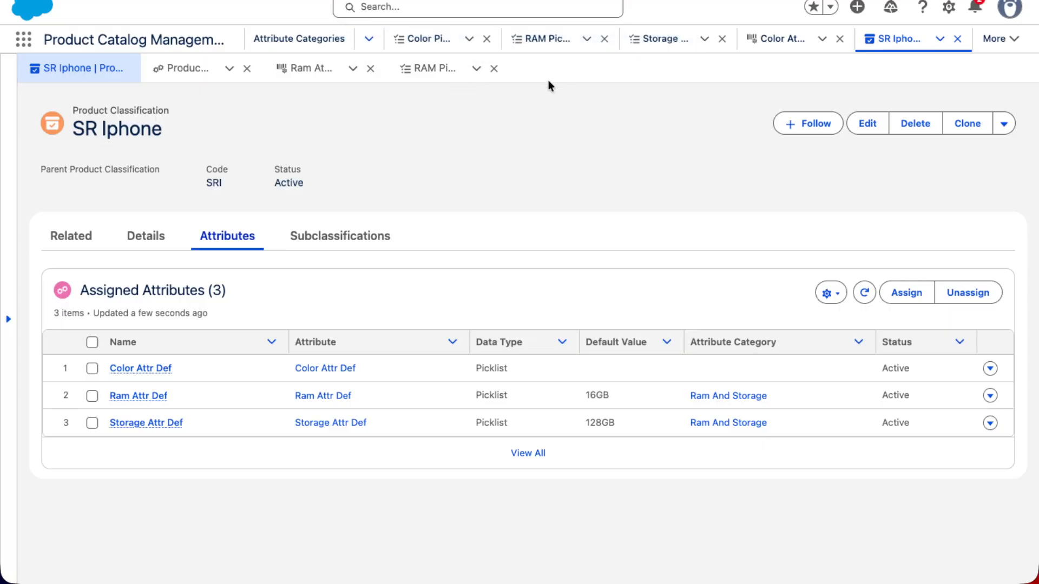
# - Review the Color Attr Def definition, the Storage Attr Picklist record, and the Ram And Storage category's related records and details
pyautogui.click(771, 40)
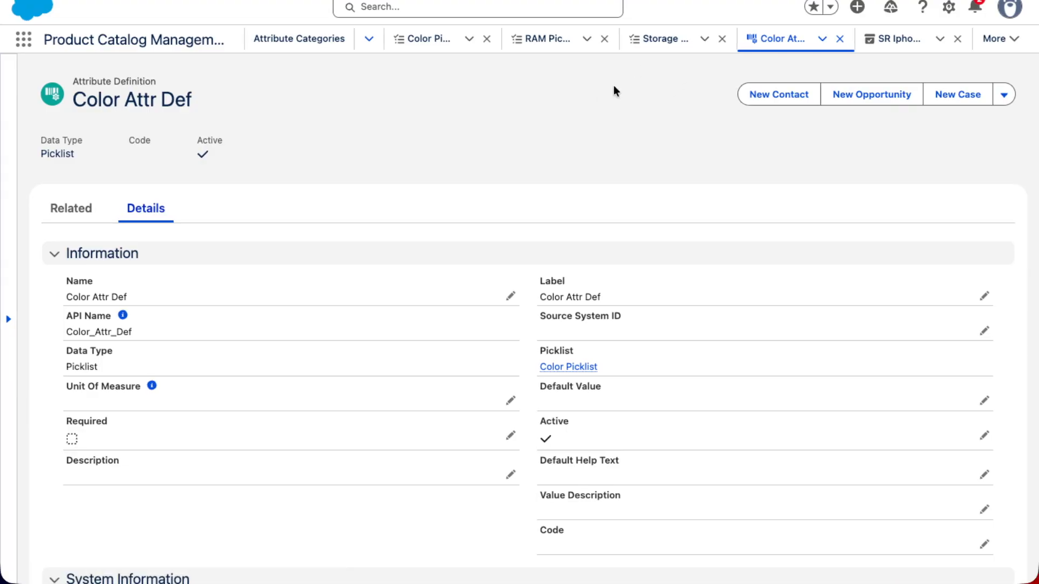
pyautogui.click(644, 50)
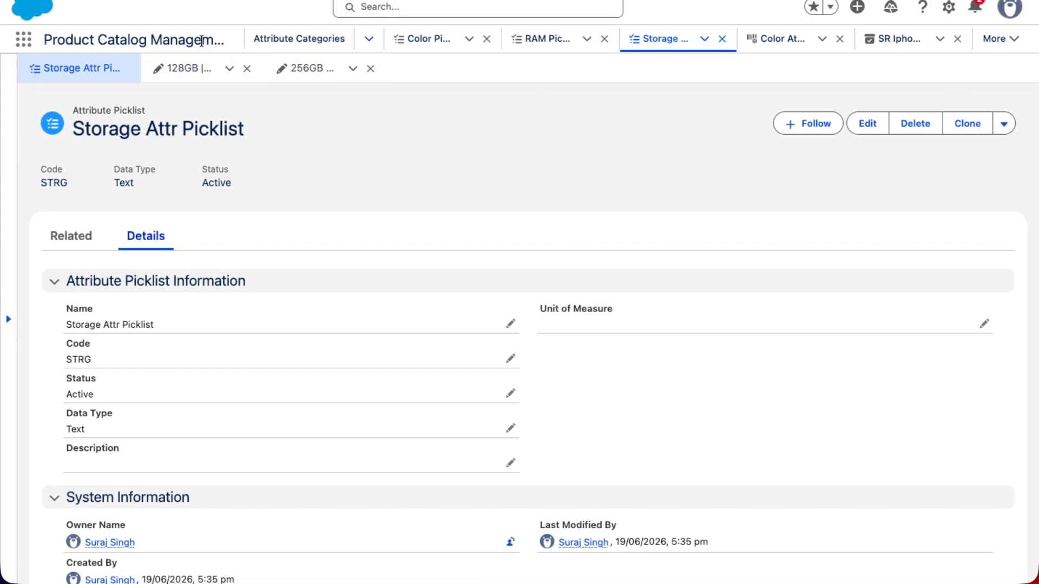
pyautogui.click(291, 43)
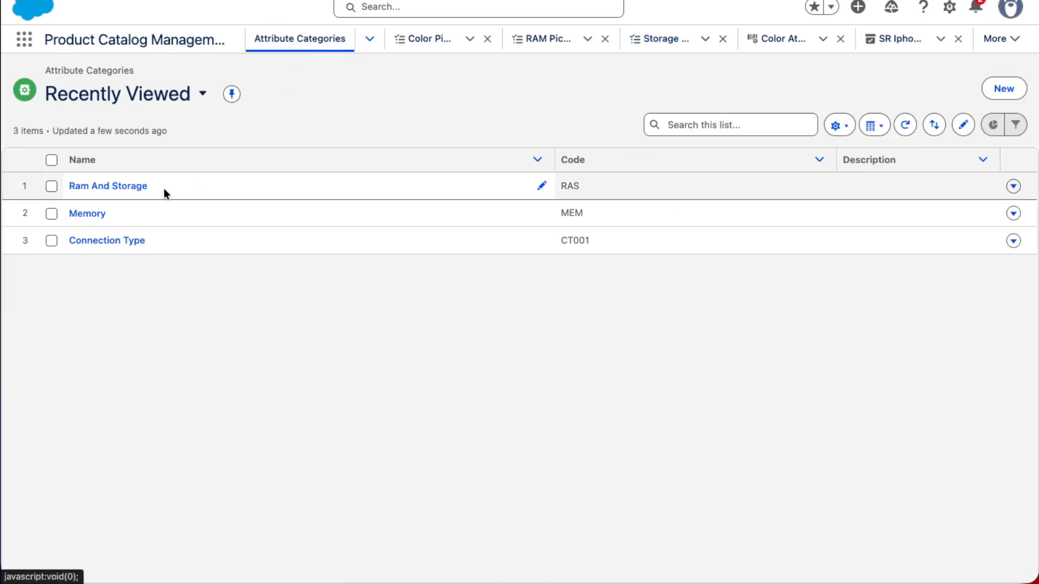
pyautogui.click(135, 186)
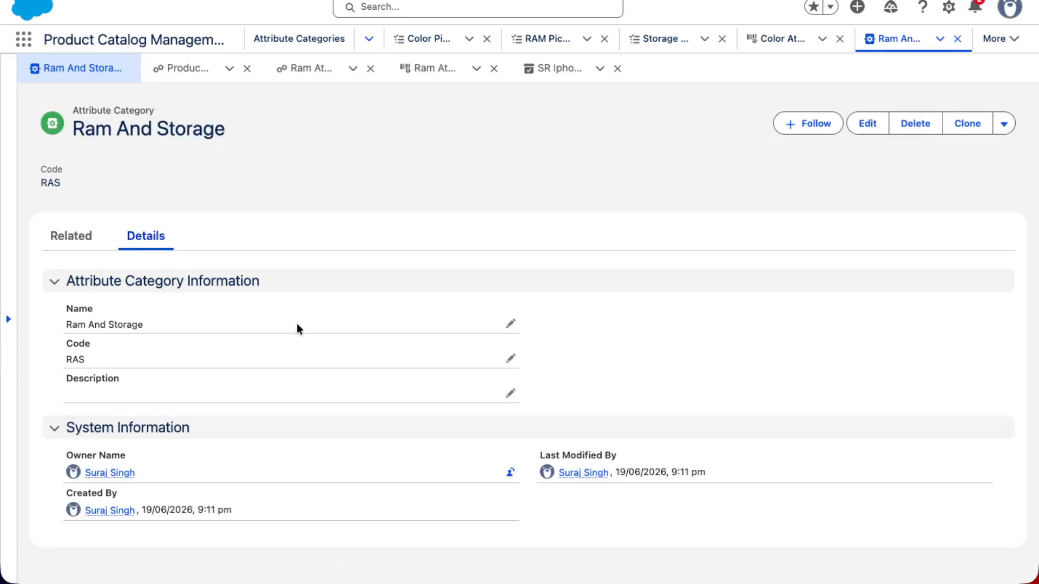
pyautogui.click(97, 236)
pyautogui.click(163, 238)
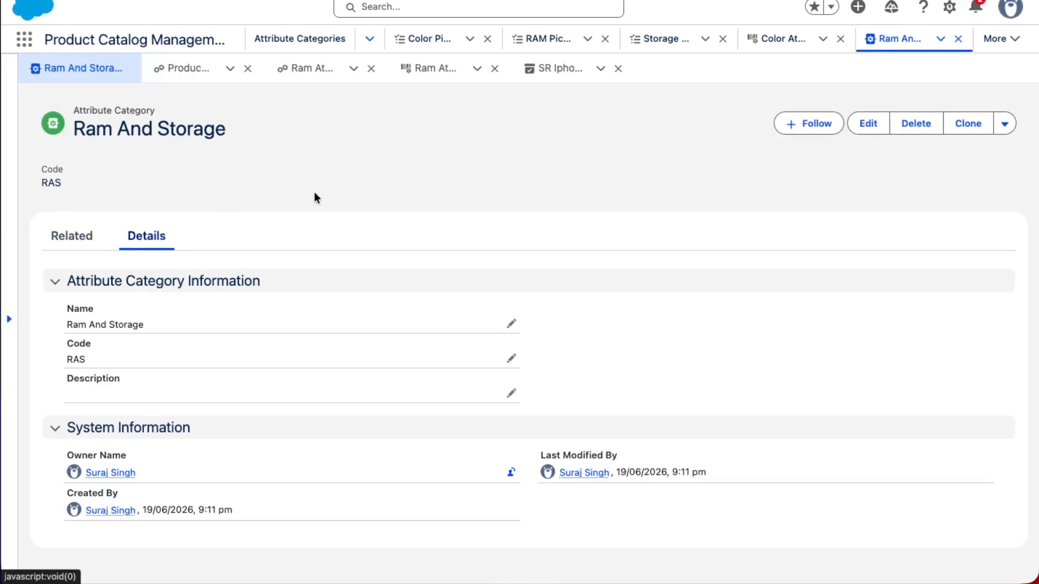
# - Search the apps and items for Quote and open SR Mobile Quote from the Quotes list
pyautogui.click(995, 39)
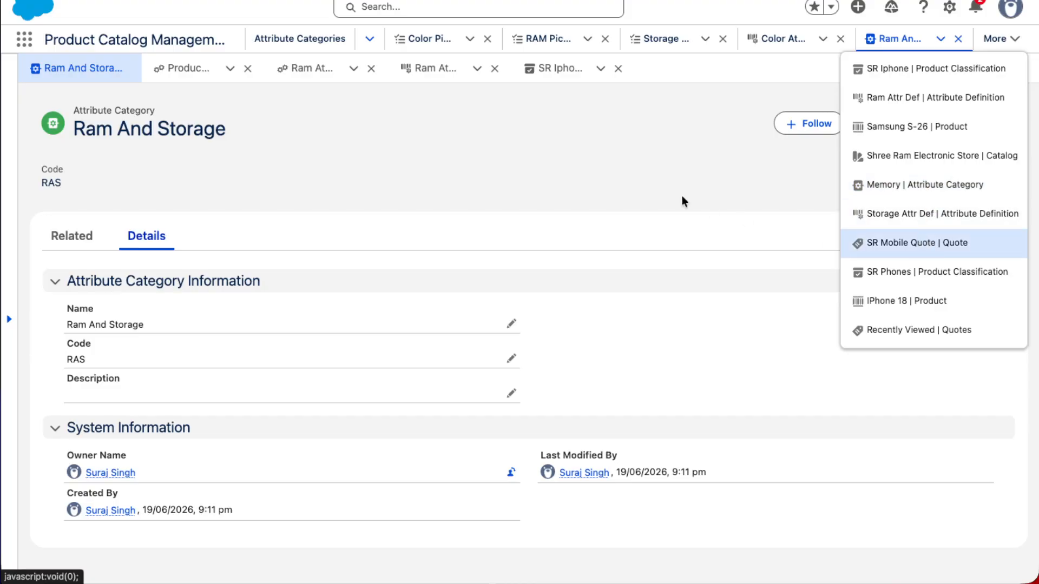
pyautogui.click(608, 115)
pyautogui.click(1021, 44)
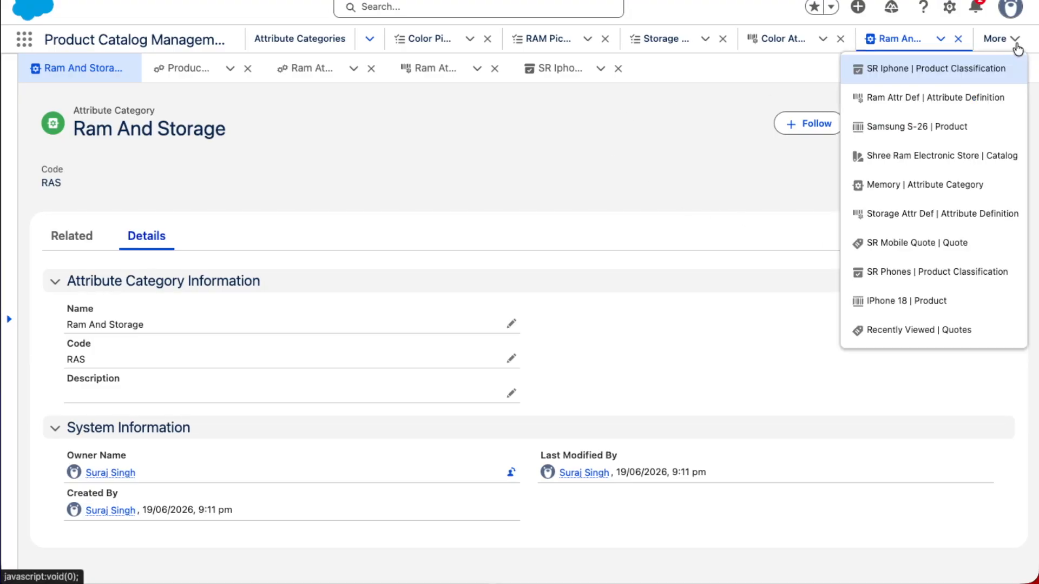
pyautogui.click(34, 44)
pyautogui.click(25, 43)
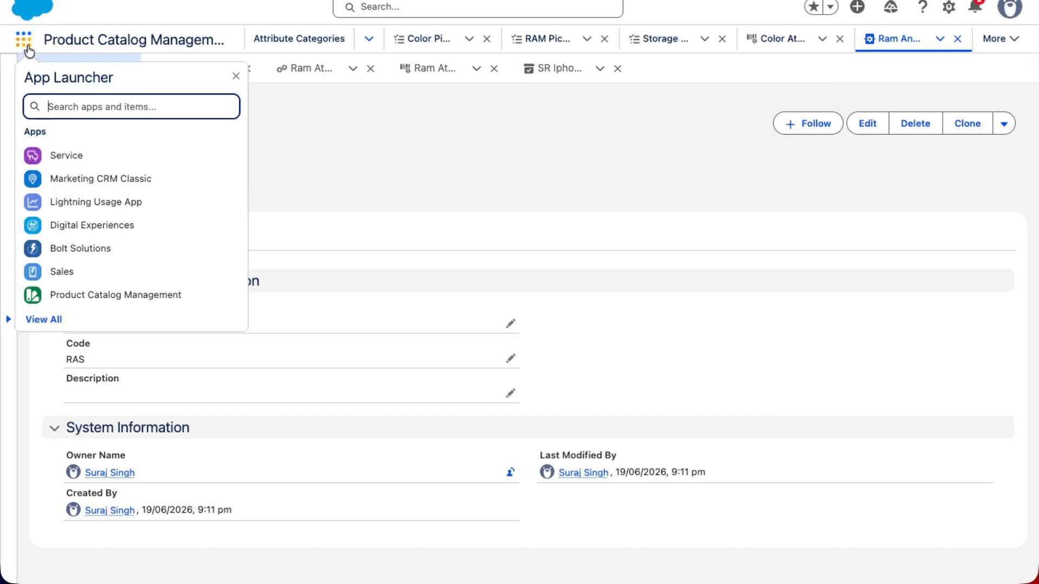
pyautogui.write('Quote')
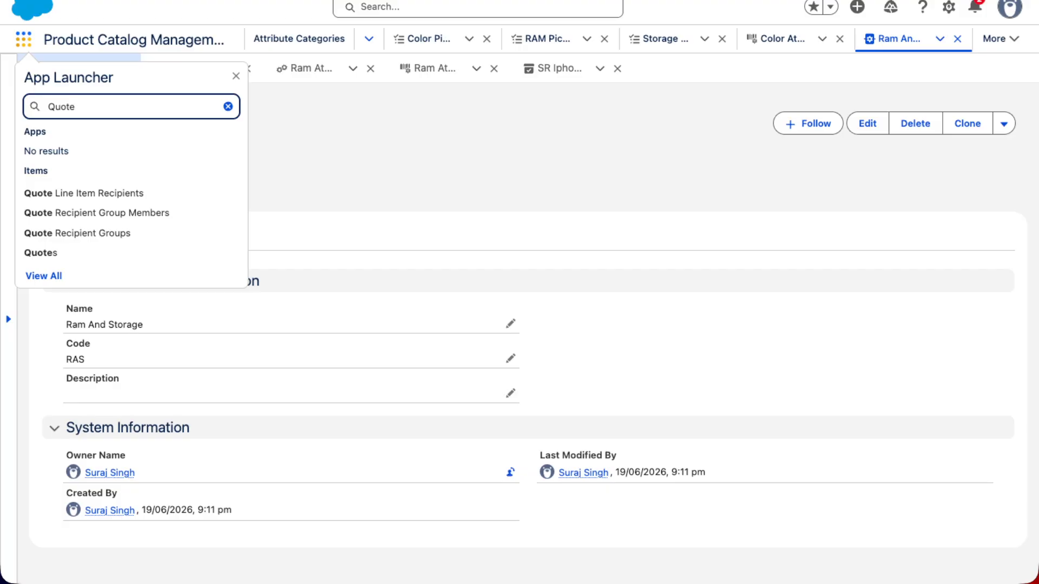
pyautogui.click(40, 252)
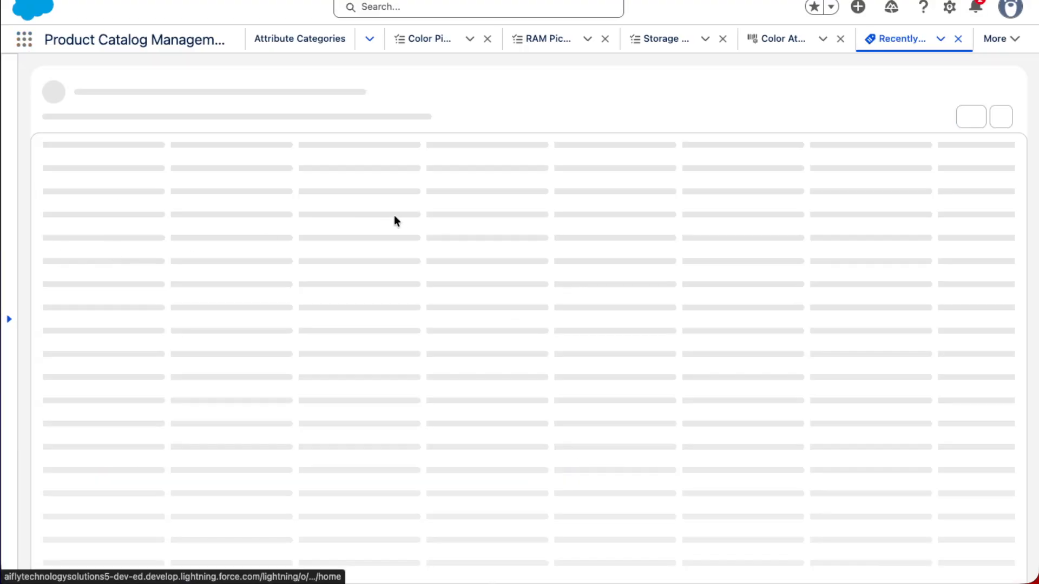
pyautogui.click(113, 198)
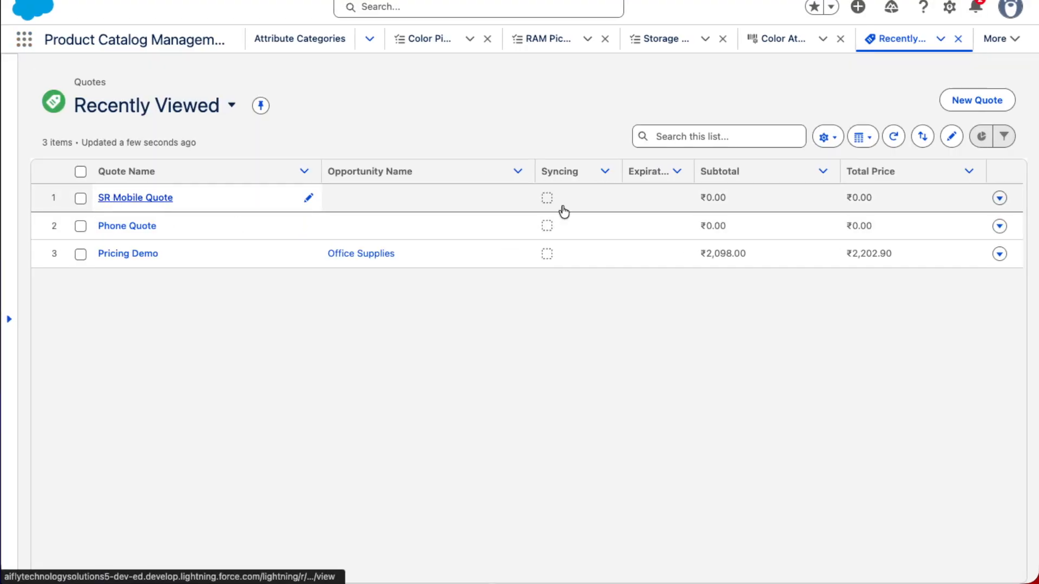
# - Browse the catalogs for the quote and select IPhone 18 in the Shree Ram Electronic Store catalog
pyautogui.click(757, 94)
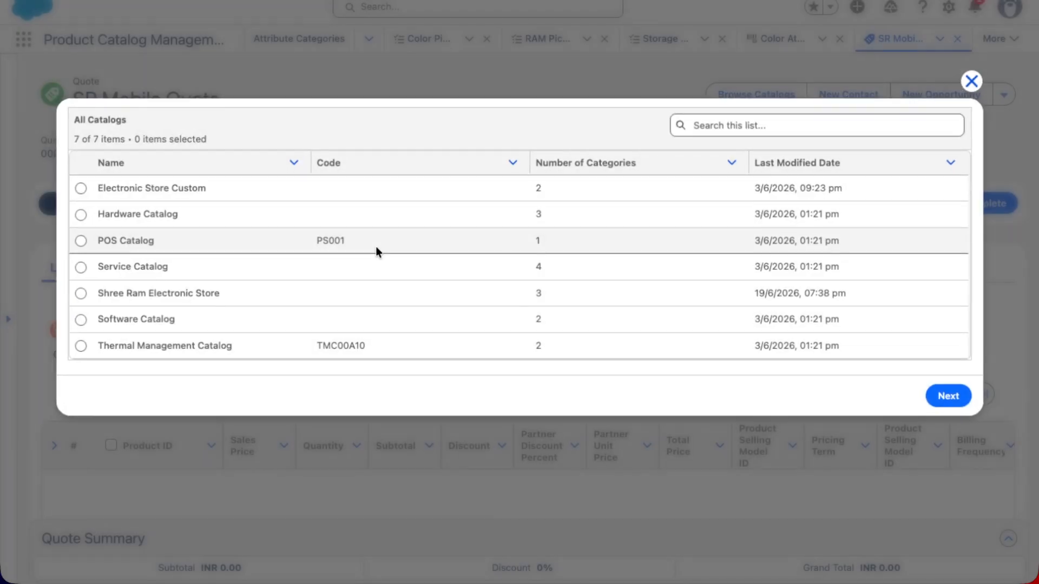
pyautogui.click(77, 293)
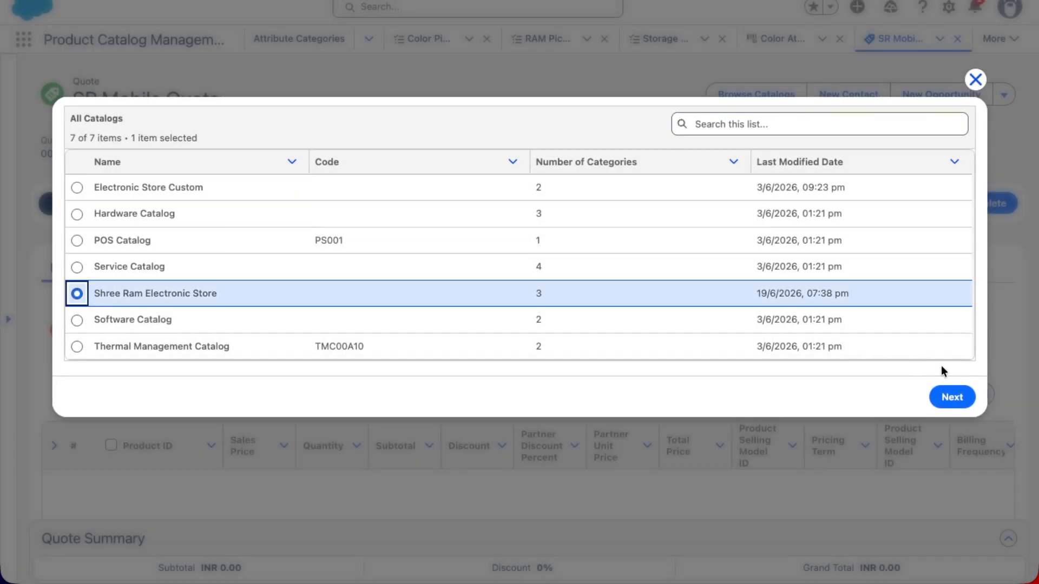
pyautogui.click(951, 396)
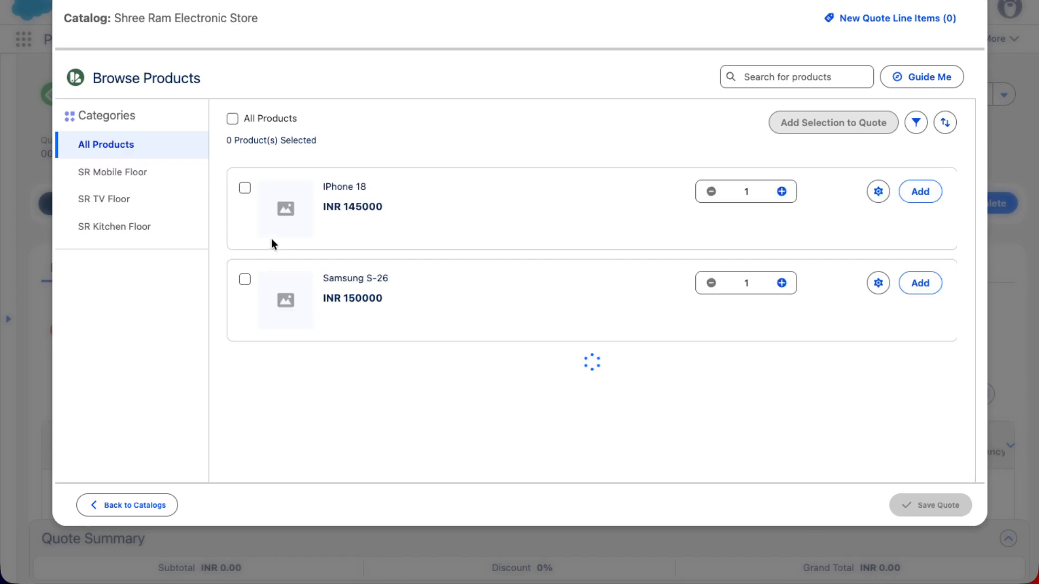
pyautogui.click(244, 190)
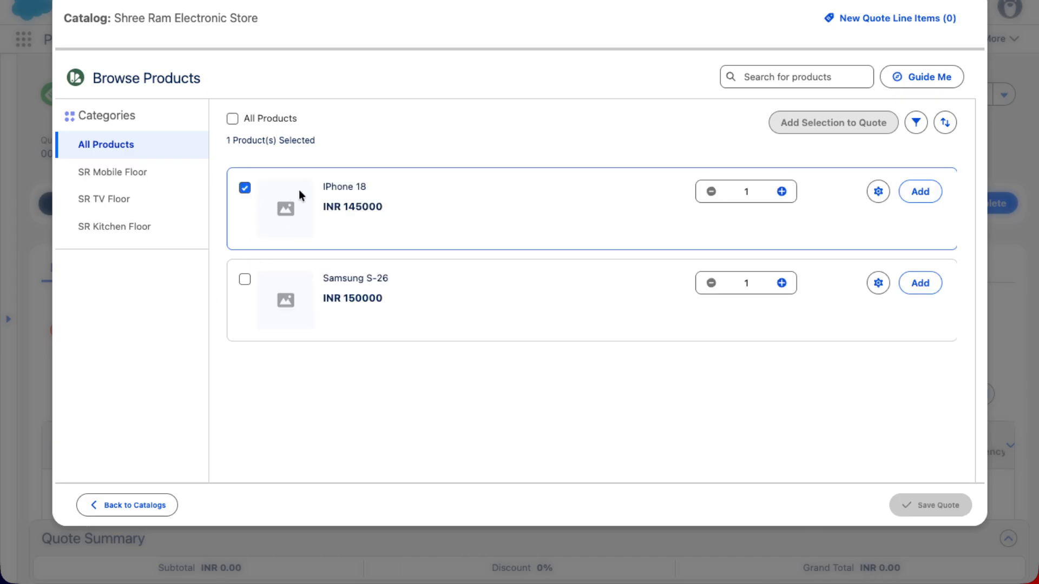
# - Open the IPhone 18 configuration and check the available Ram Attr Def and Storage Attr Def options
pyautogui.click(878, 194)
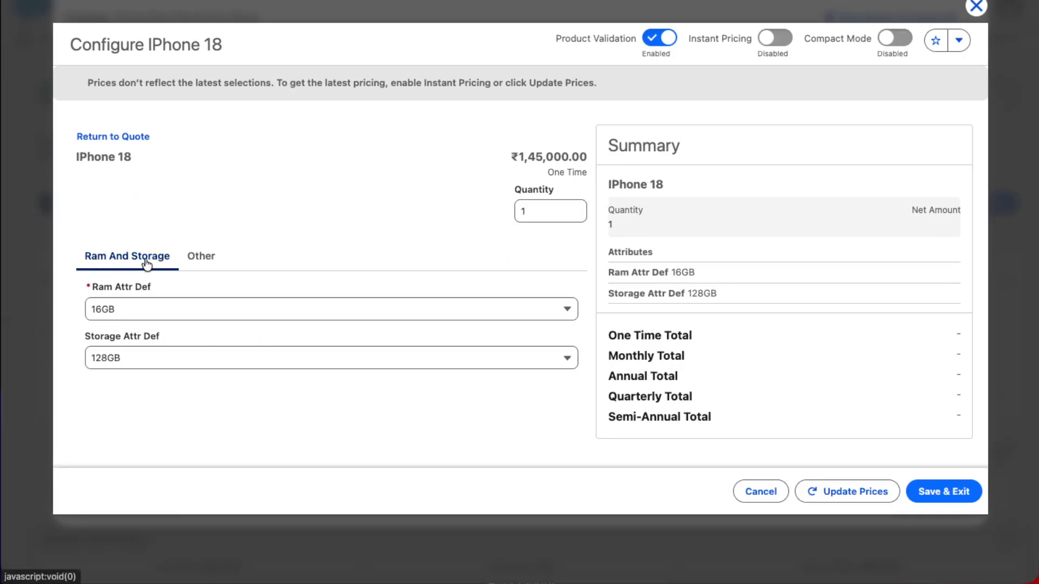
pyautogui.click(105, 306)
pyautogui.click(123, 466)
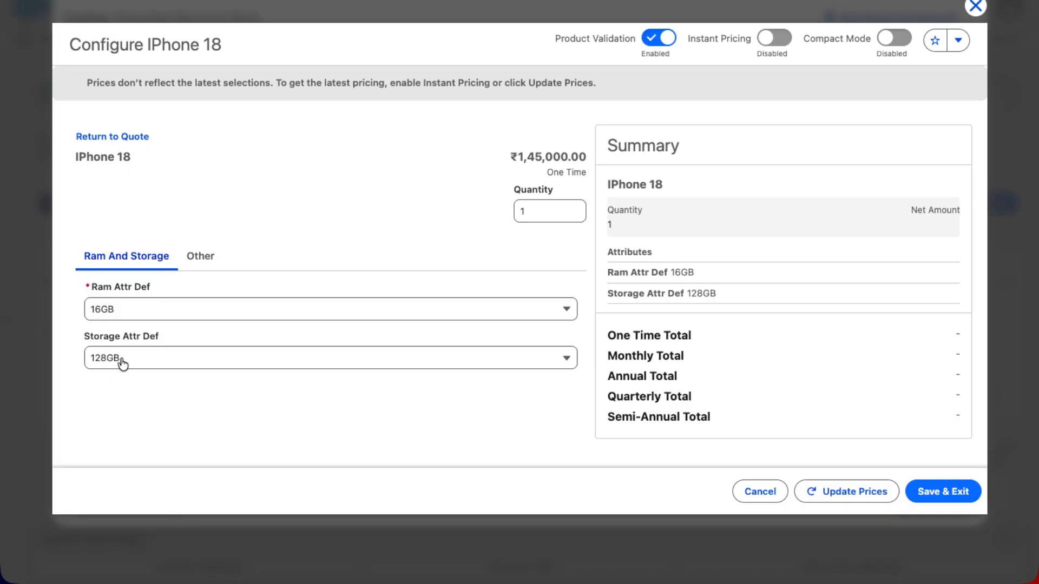
pyautogui.click(123, 362)
pyautogui.click(138, 471)
# - Set IPhone 18's Color Attr Def to Grey, try to save the configuration, and leave it discarding unsaved changes
pyautogui.click(201, 261)
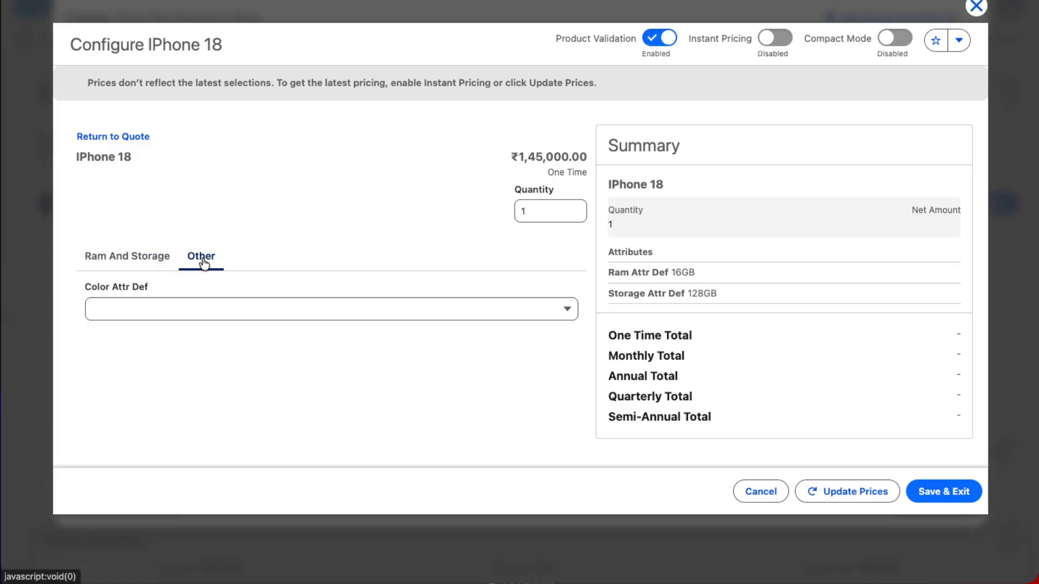
pyautogui.click(193, 317)
pyautogui.click(127, 362)
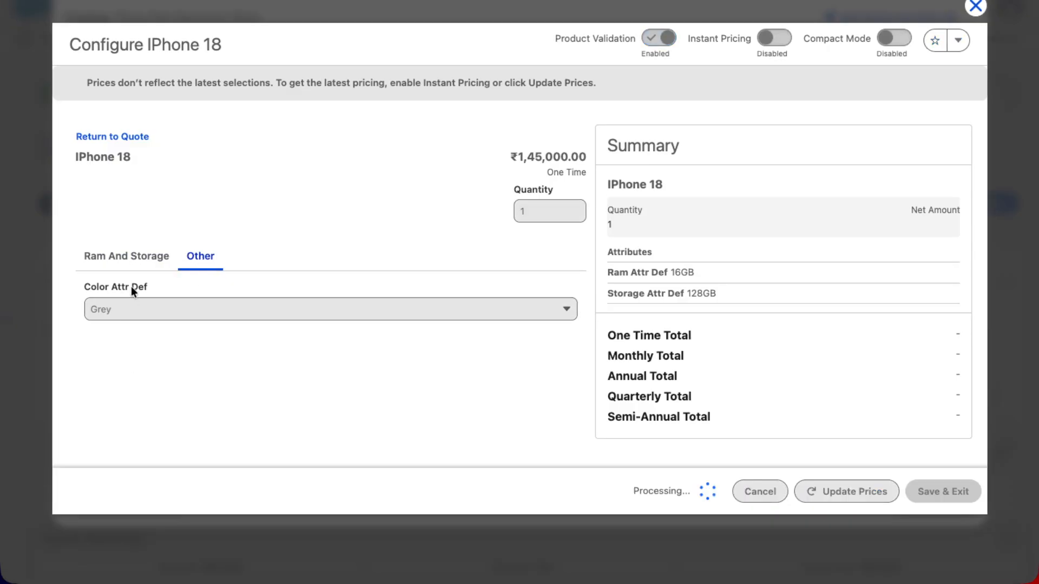
pyautogui.click(132, 256)
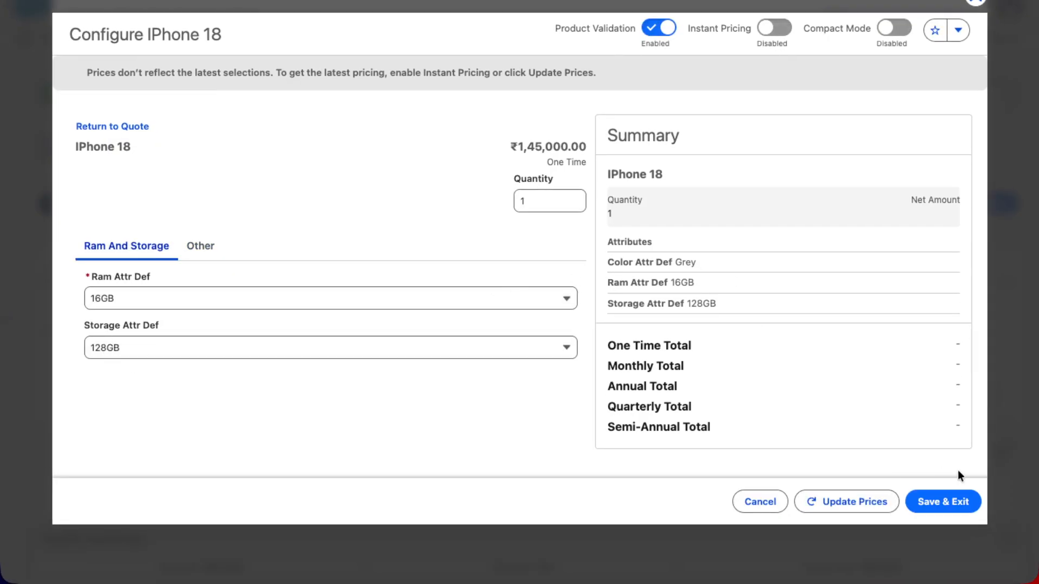
pyautogui.click(947, 502)
pyautogui.click(971, 3)
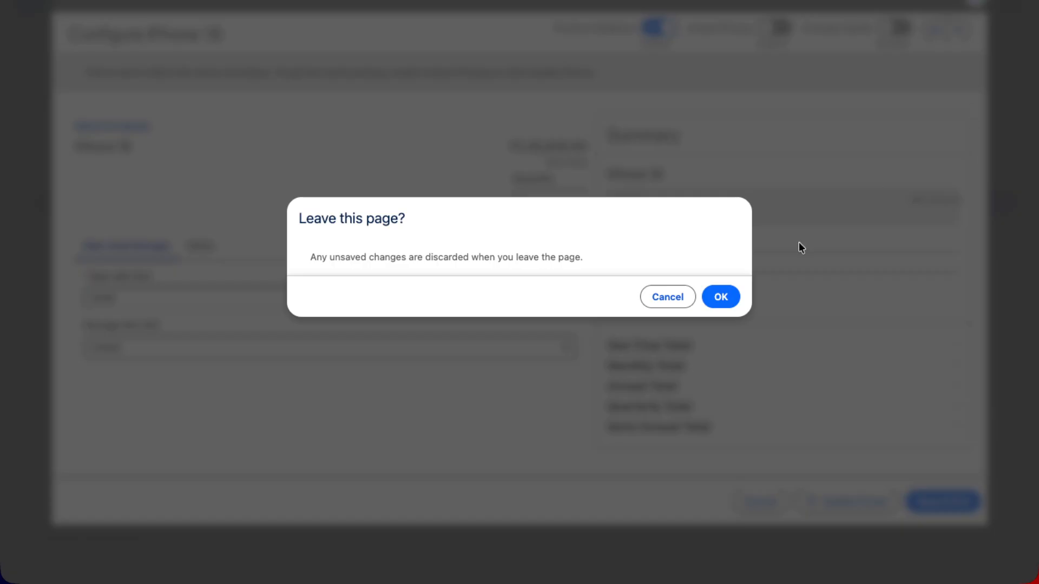
pyautogui.click(721, 308)
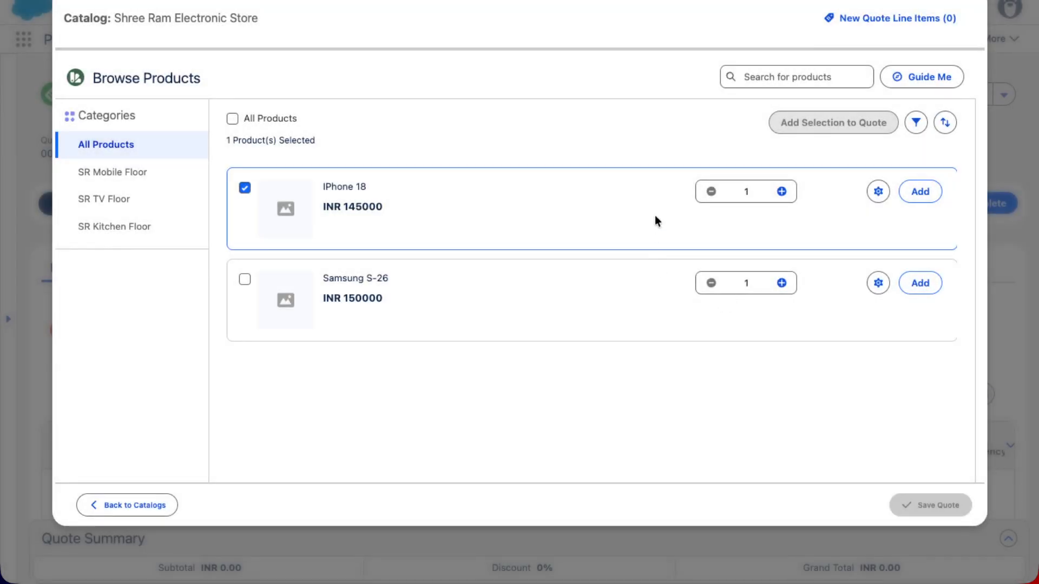